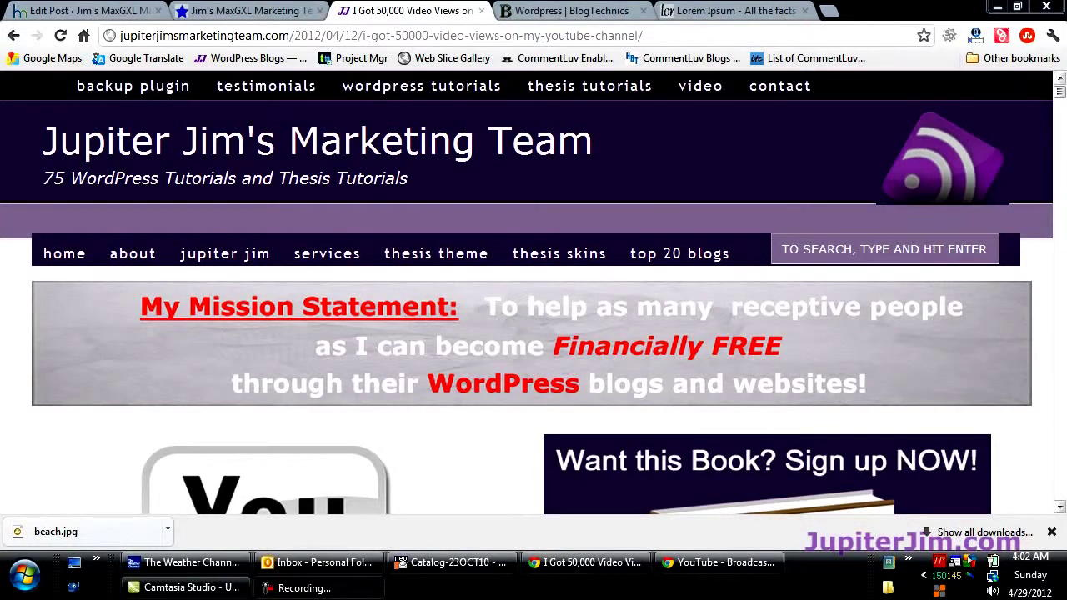
Step: Scroll the current page, clicking into the sign-up form's name and e-mail fields and selecting the post title
scroll(1040, 435, "down", 3)
scroll(1050, 455, "down", 1)
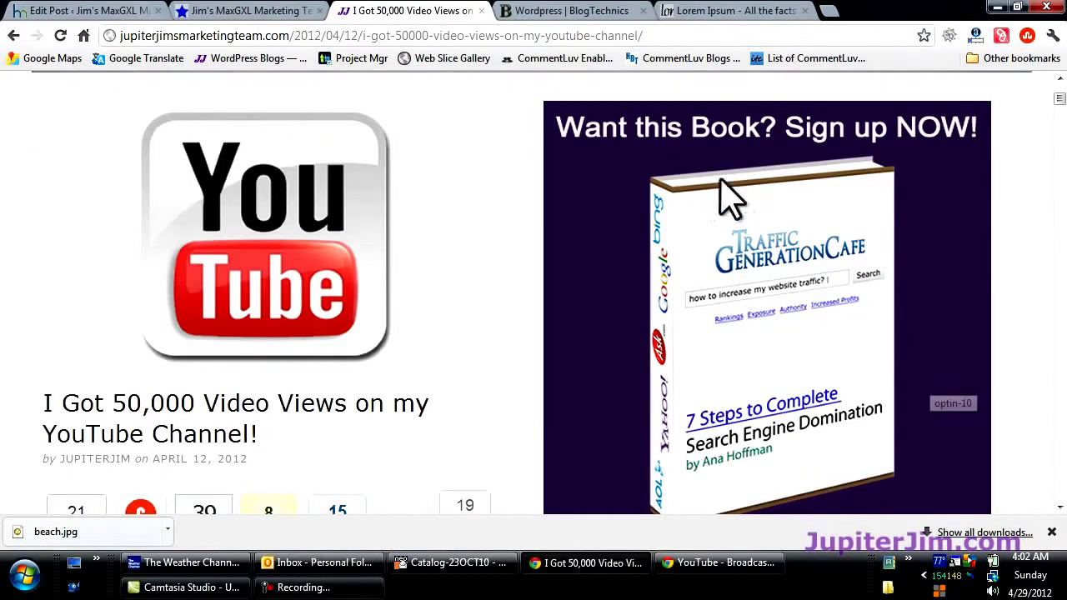
scroll(1052, 358, "down", 3)
scroll(1053, 357, "down", 2)
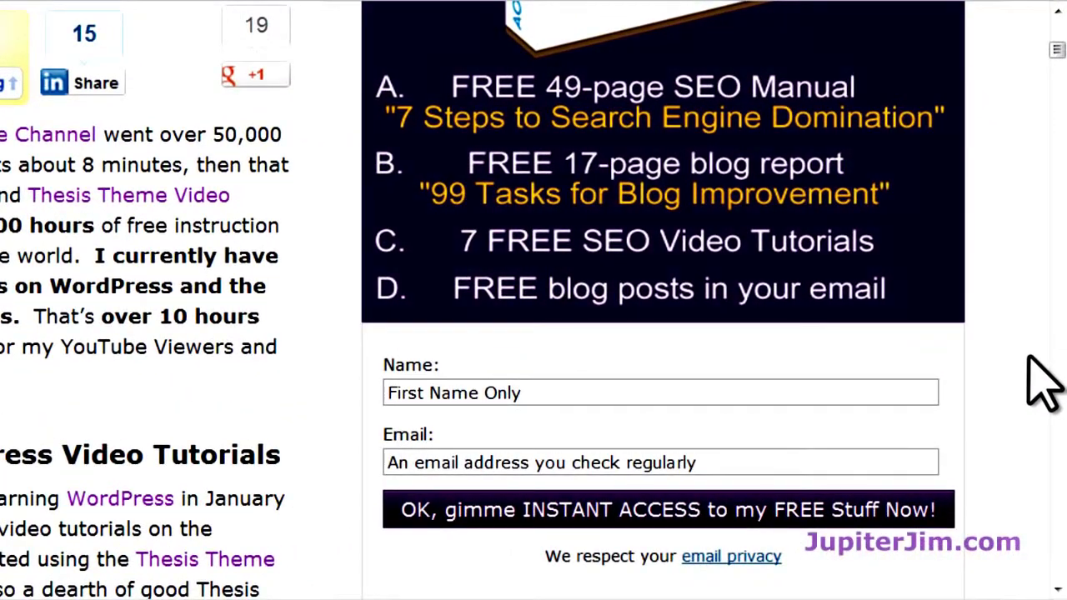
scroll(1028, 359, "up", 1)
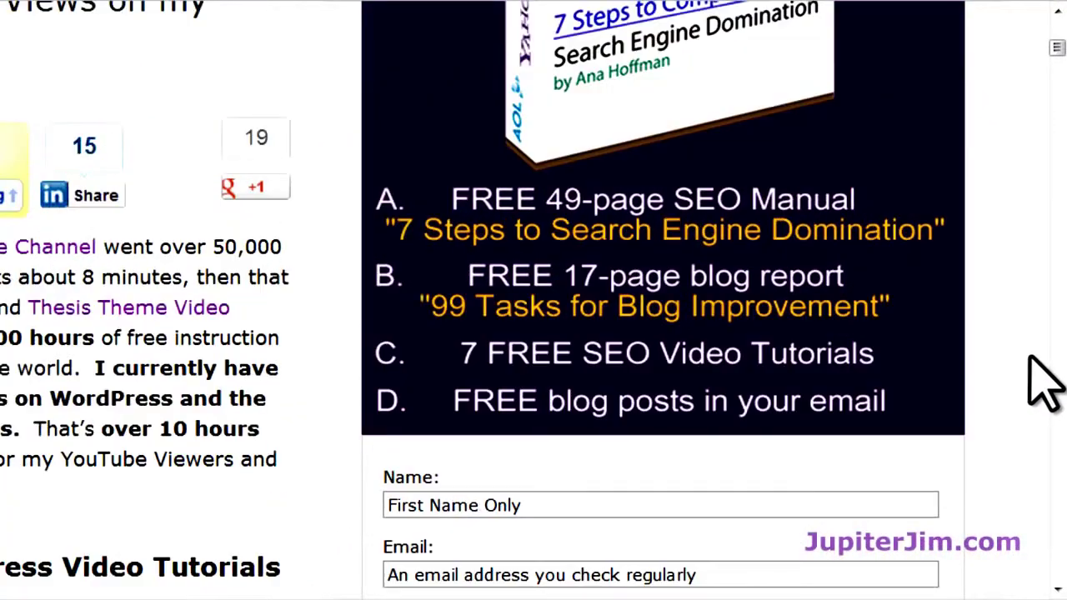
left_click(515, 503)
left_click(503, 574)
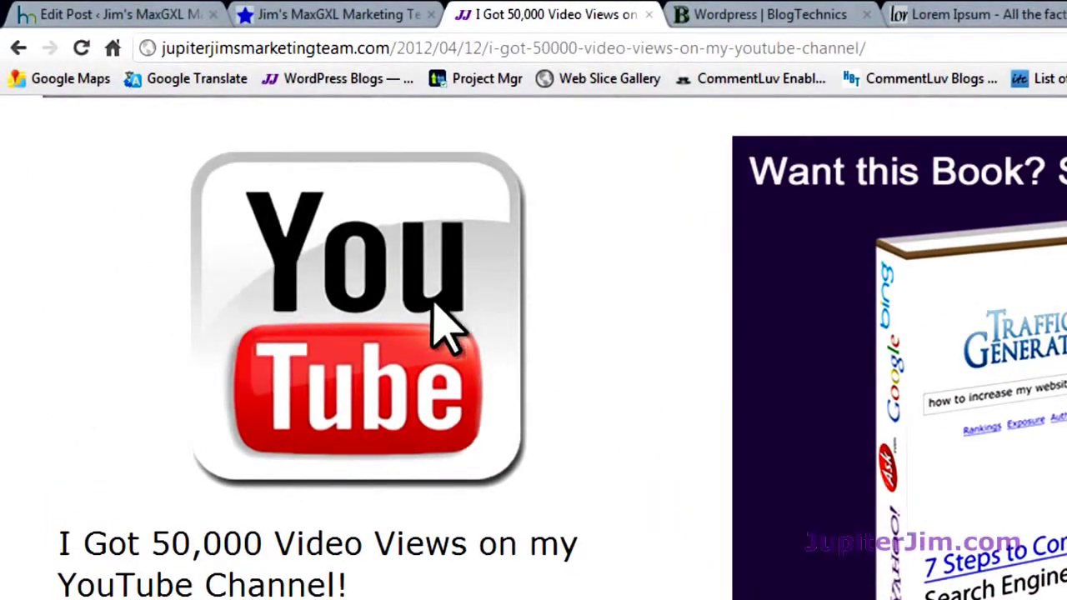
scroll(102, 367, "down", 1)
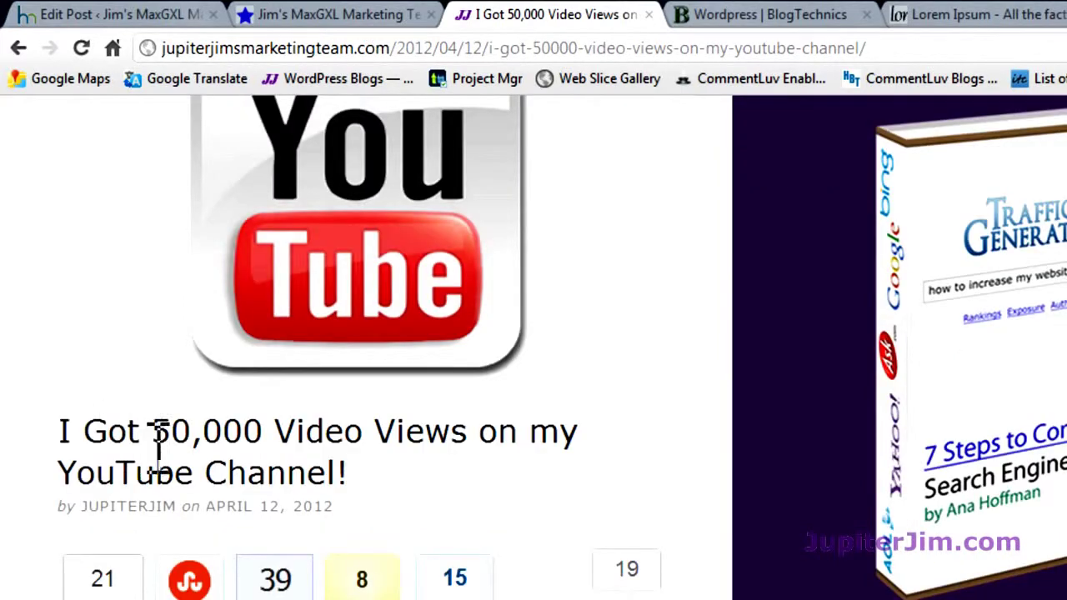
triple_click(180, 434)
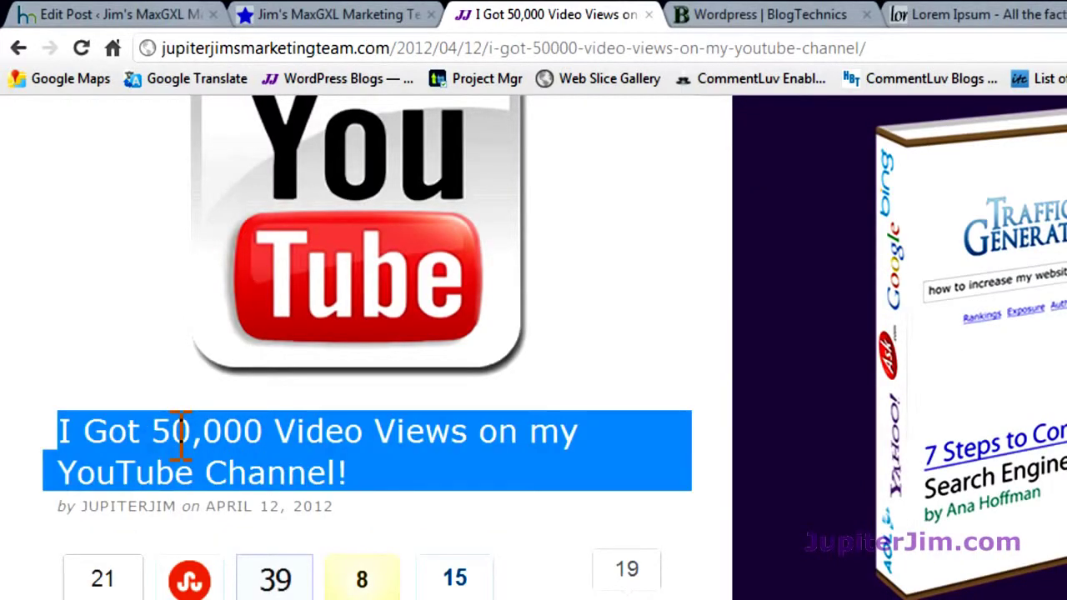
left_click(3, 228)
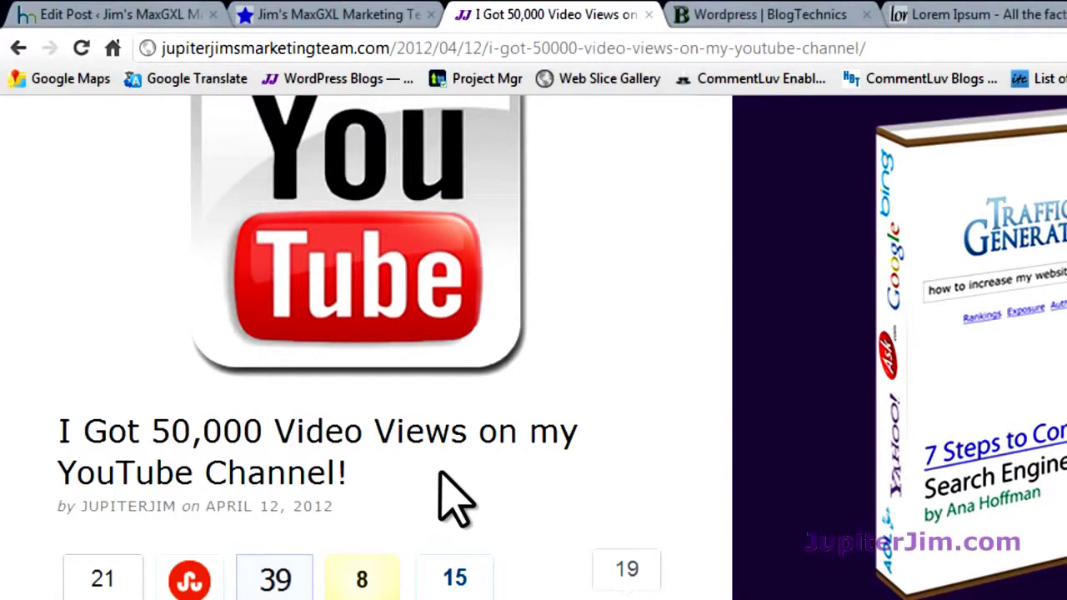
Step: Review the video-tutorial post's headings, from 'Why I Create WordPress Video Tutorials' to 'Why You Should Do Video Tutorials!'
scroll(487, 462, "down", 6)
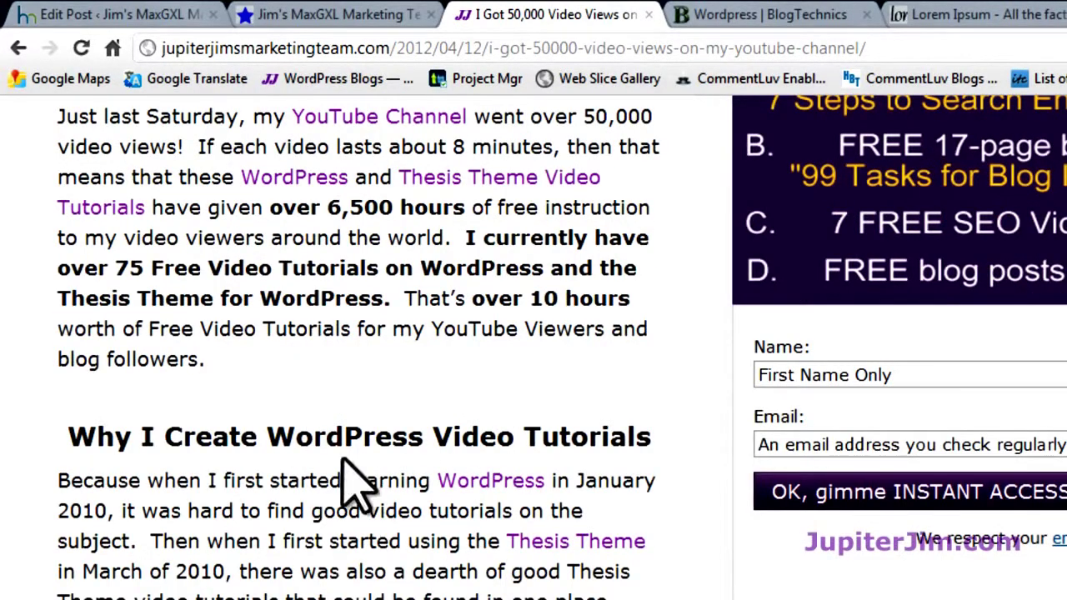
triple_click(325, 436)
scroll(542, 517, "down", 5)
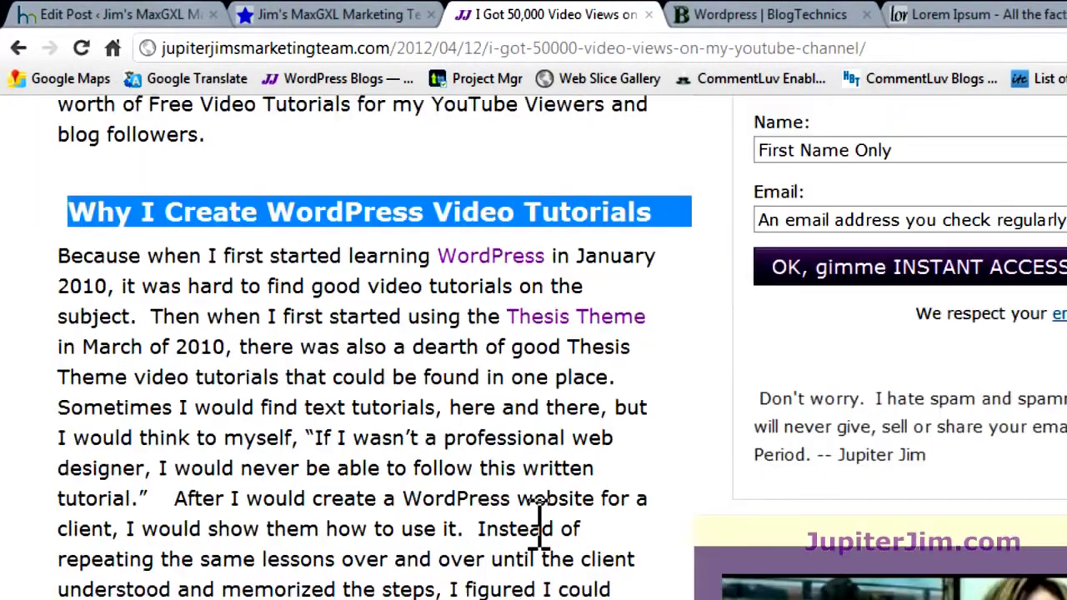
scroll(542, 546, "down", 12)
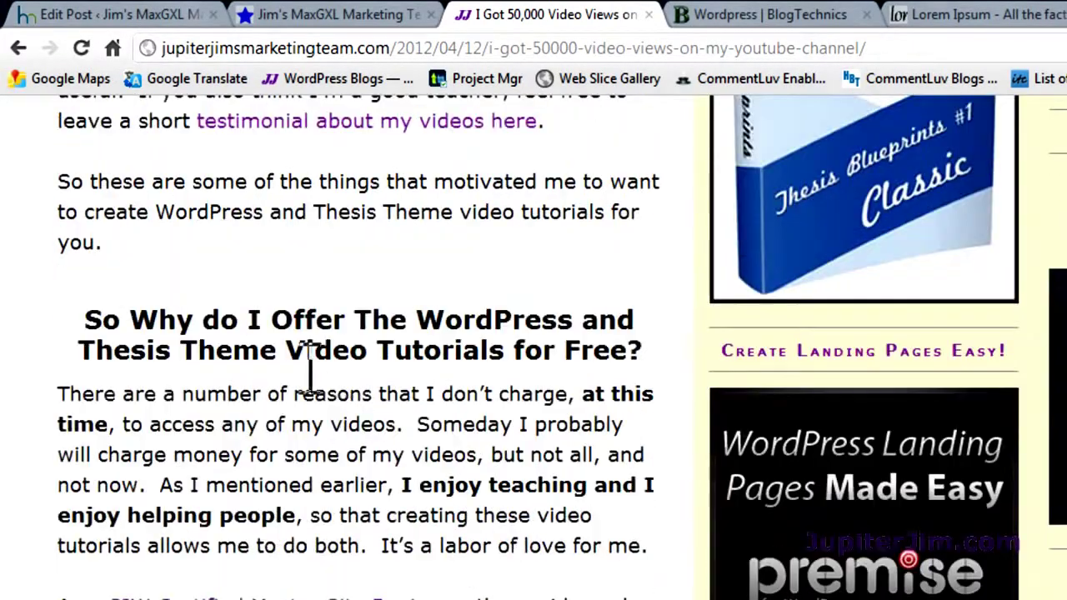
triple_click(281, 310)
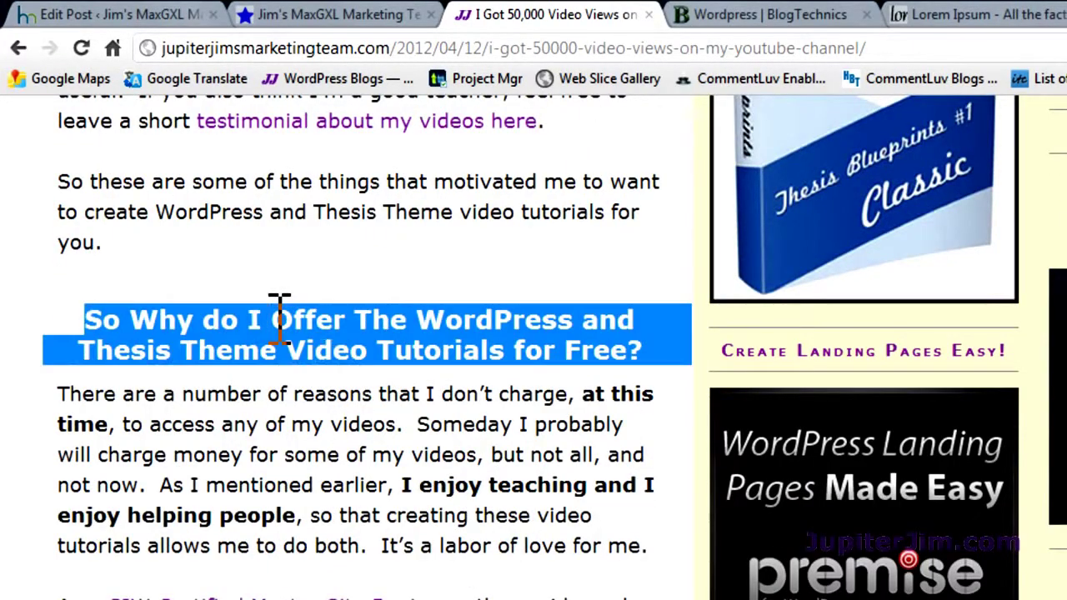
scroll(374, 300, "down", 10)
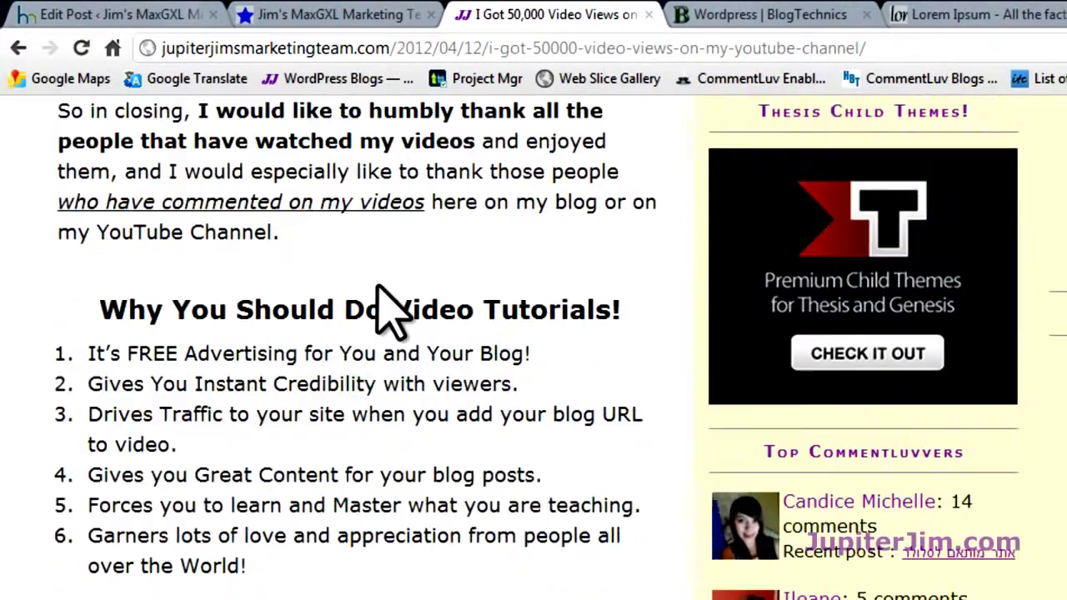
triple_click(372, 313)
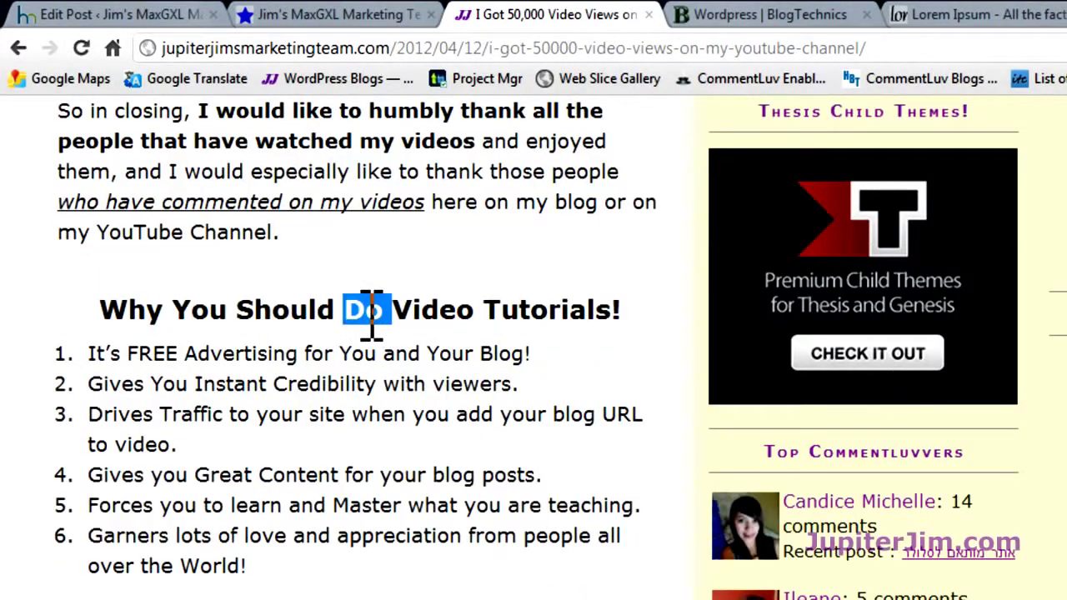
left_click(453, 425)
scroll(453, 428, "down", 4)
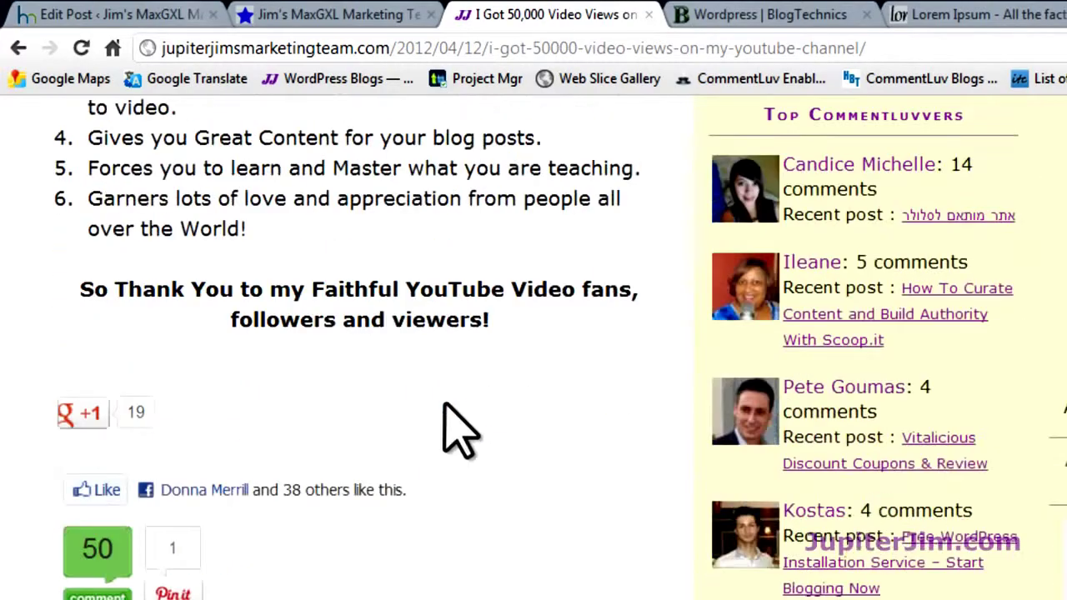
scroll(446, 404, "up", 3)
scroll(447, 405, "up", 20)
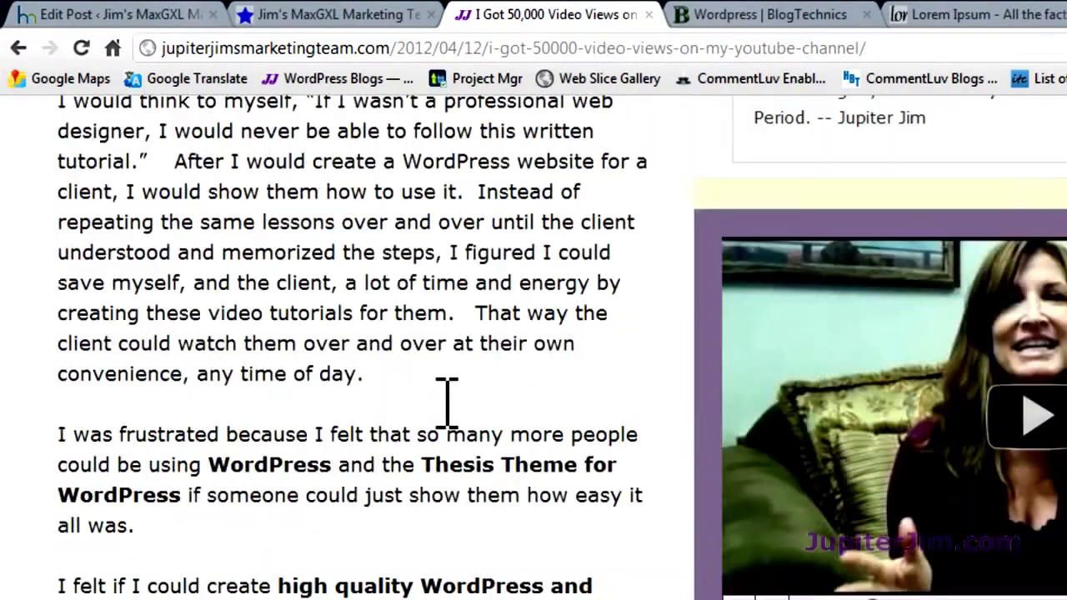
scroll(453, 426, "up", 8)
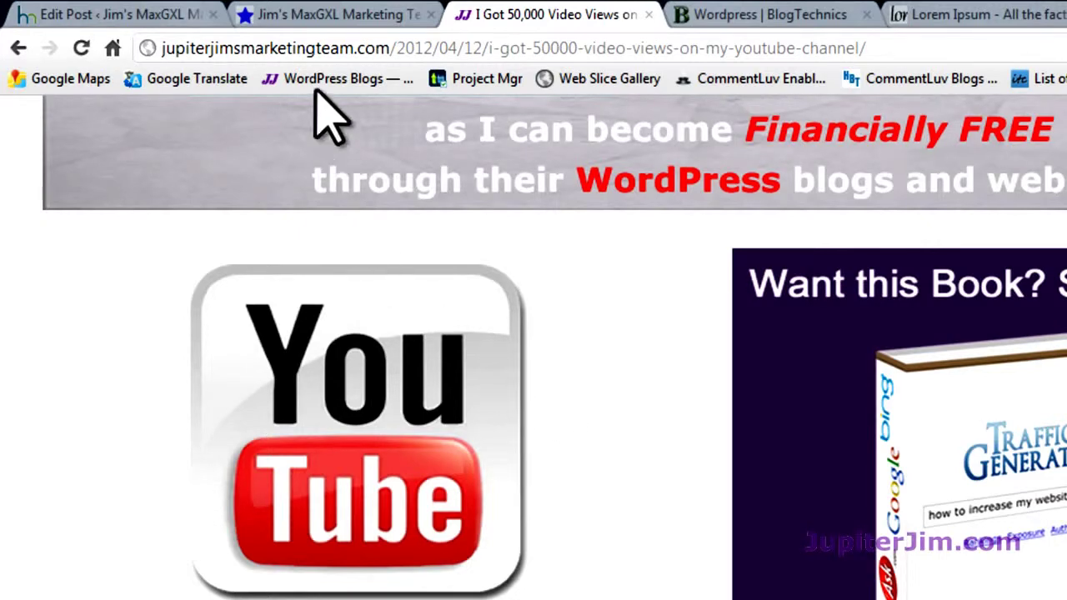
Step: On the Jim's MaxGXL Marketing Team blog, review the Florida post's plain Juno Beach and Miami Beach subheadings
left_click(321, 14)
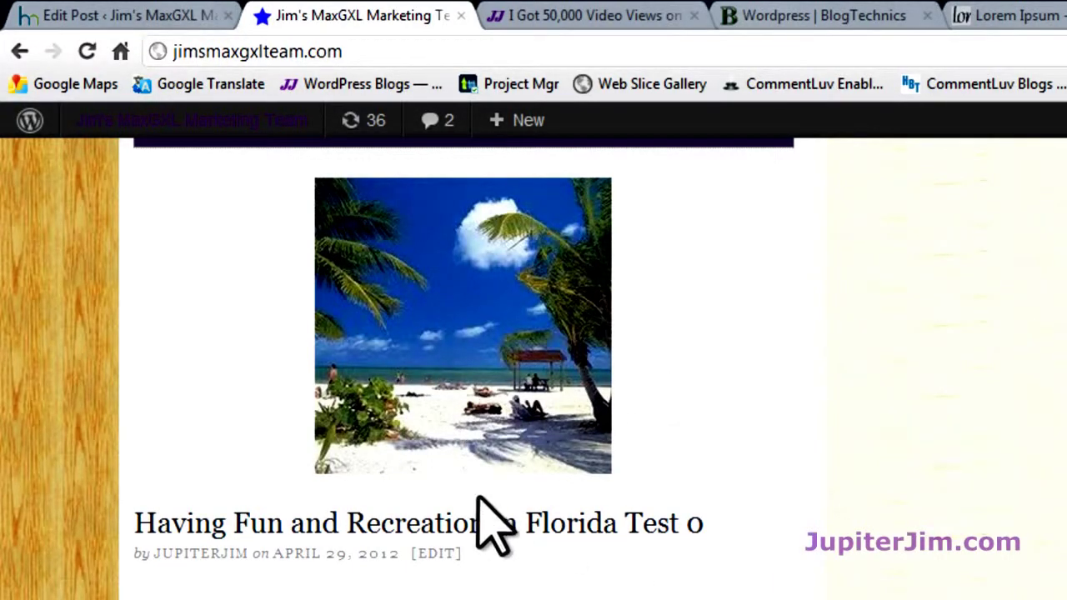
scroll(684, 496, "down", 6)
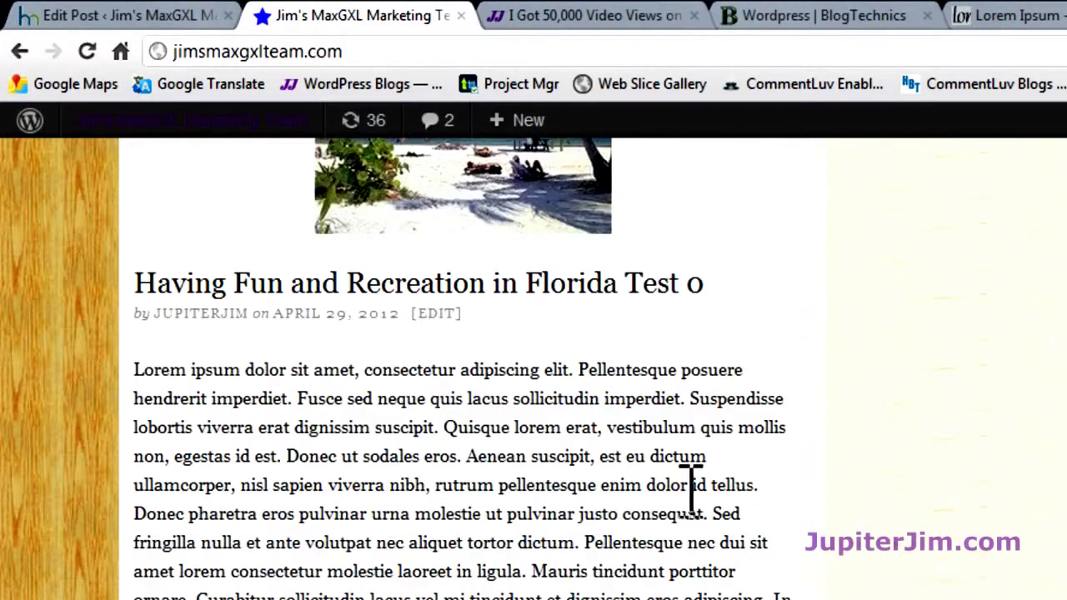
scroll(685, 499, "down", 4)
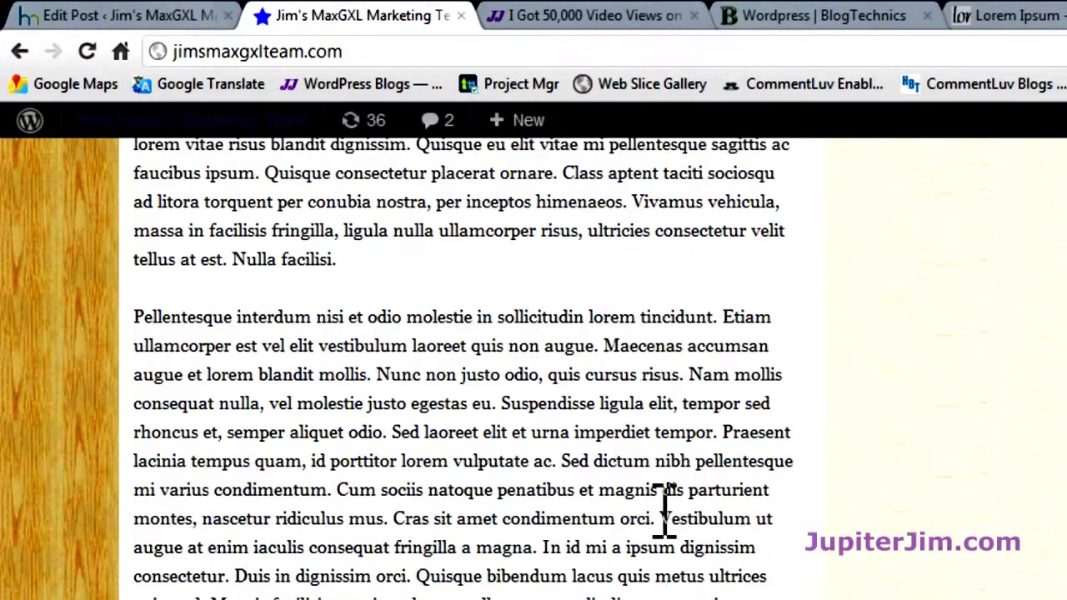
scroll(473, 463, "down", 8)
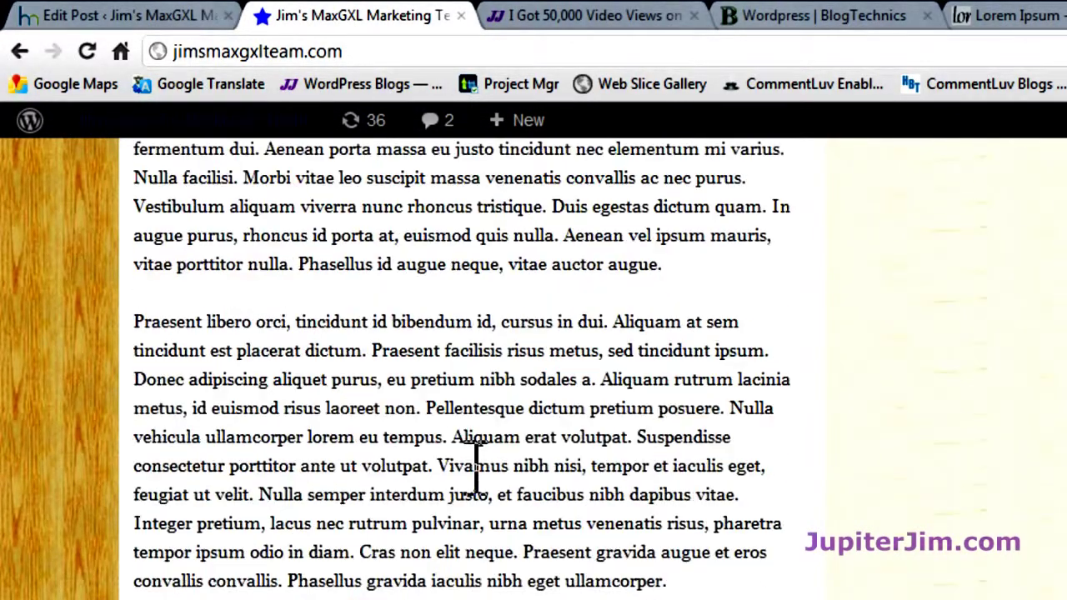
scroll(477, 471, "up", 15)
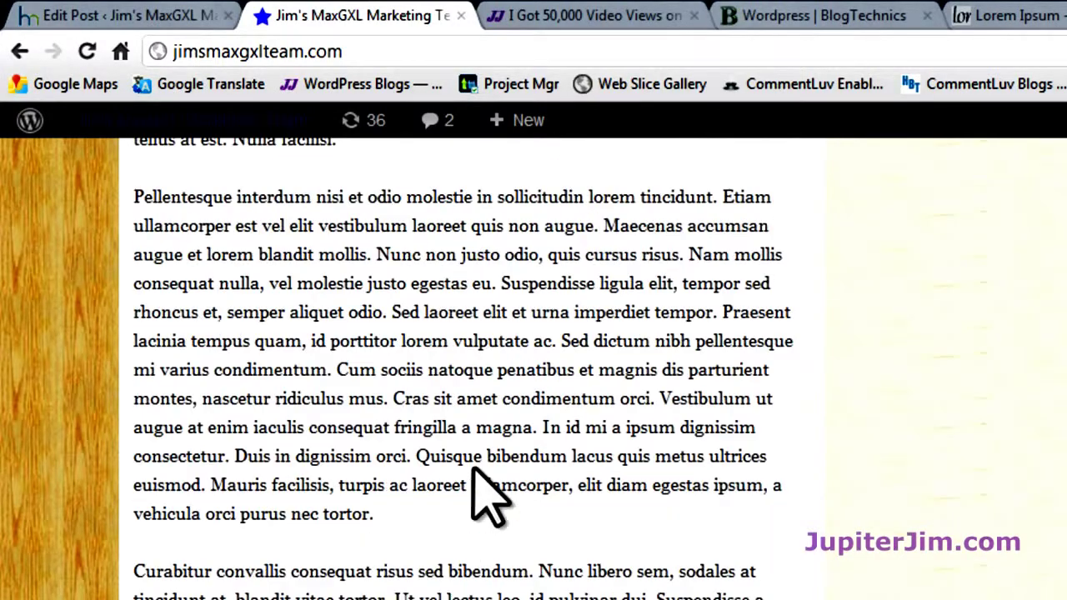
scroll(489, 498, "up", 12)
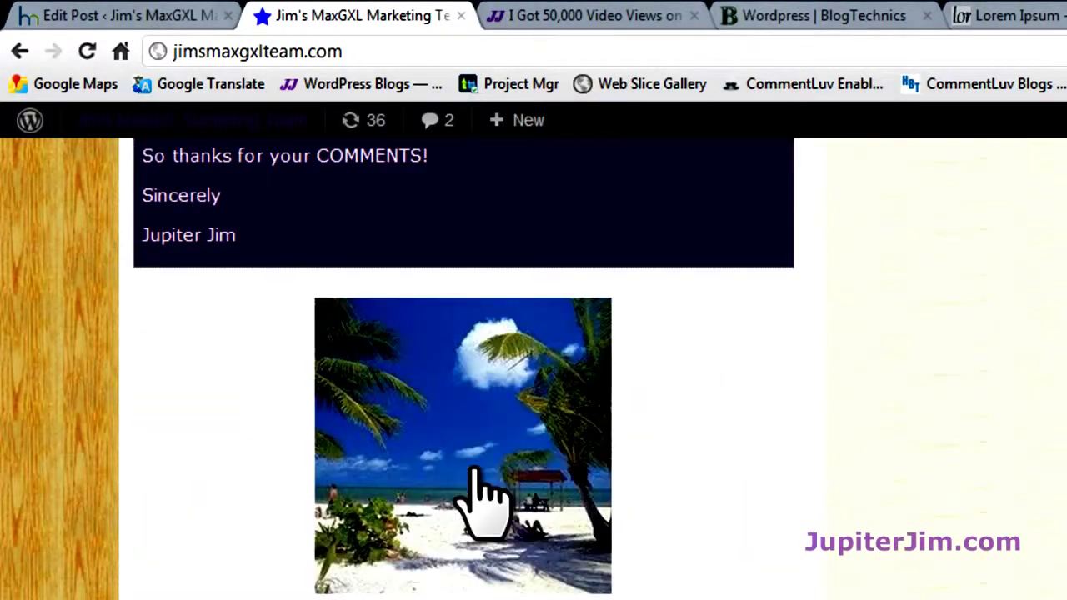
scroll(490, 497, "up", 3)
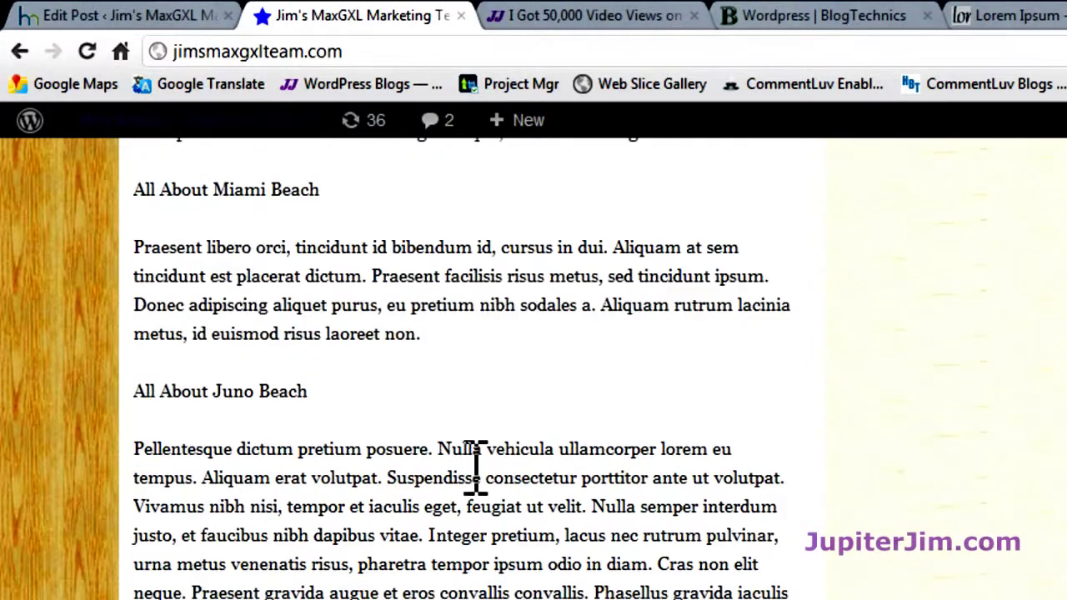
double_click(185, 386)
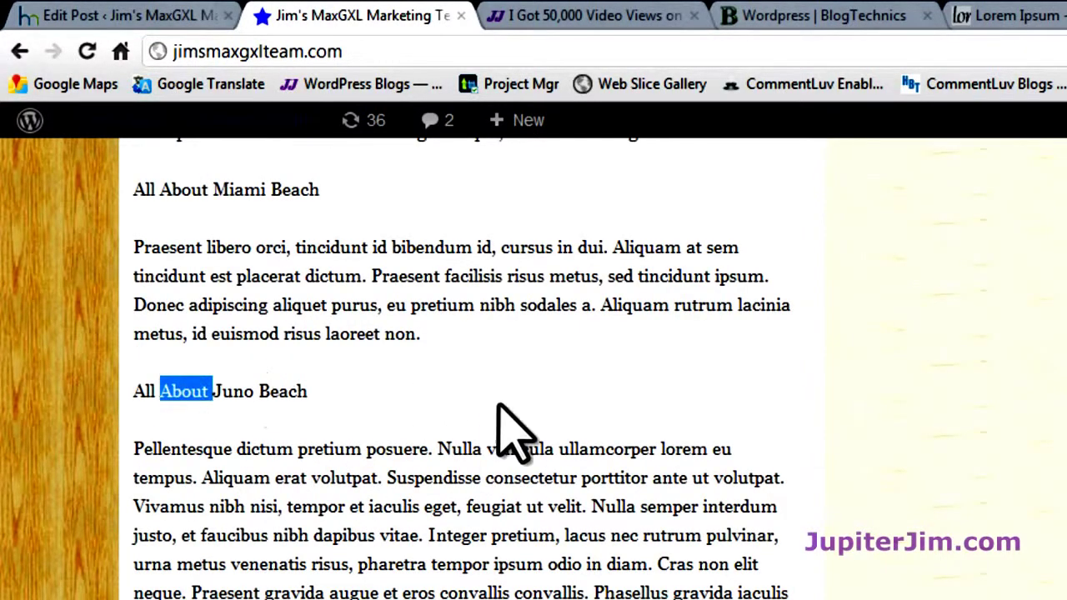
scroll(500, 417, "up", 3)
double_click(285, 429)
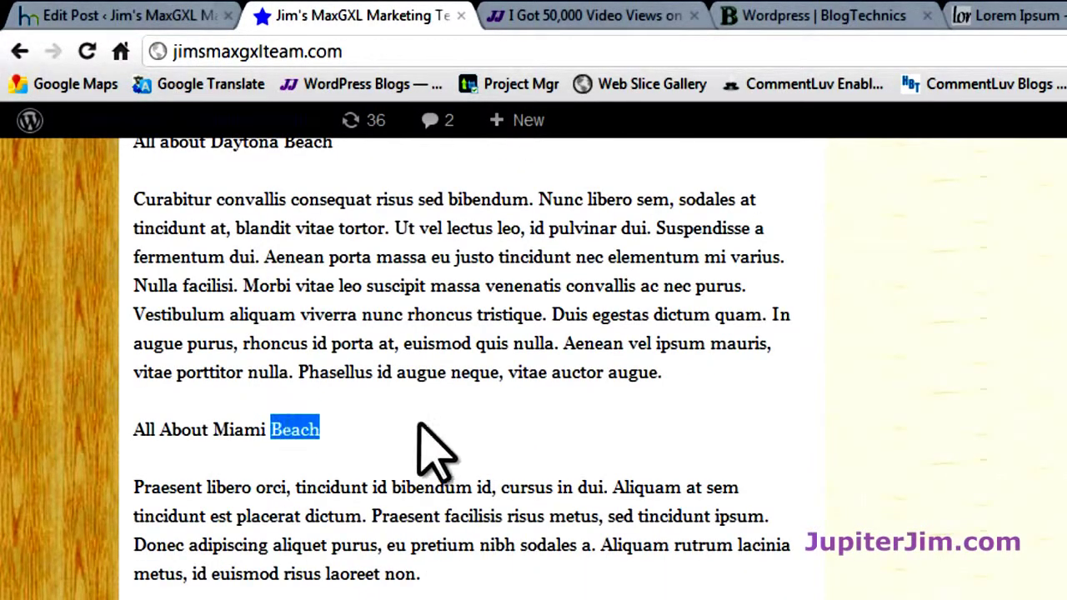
scroll(525, 447, "up", 7)
scroll(516, 425, "up", 2)
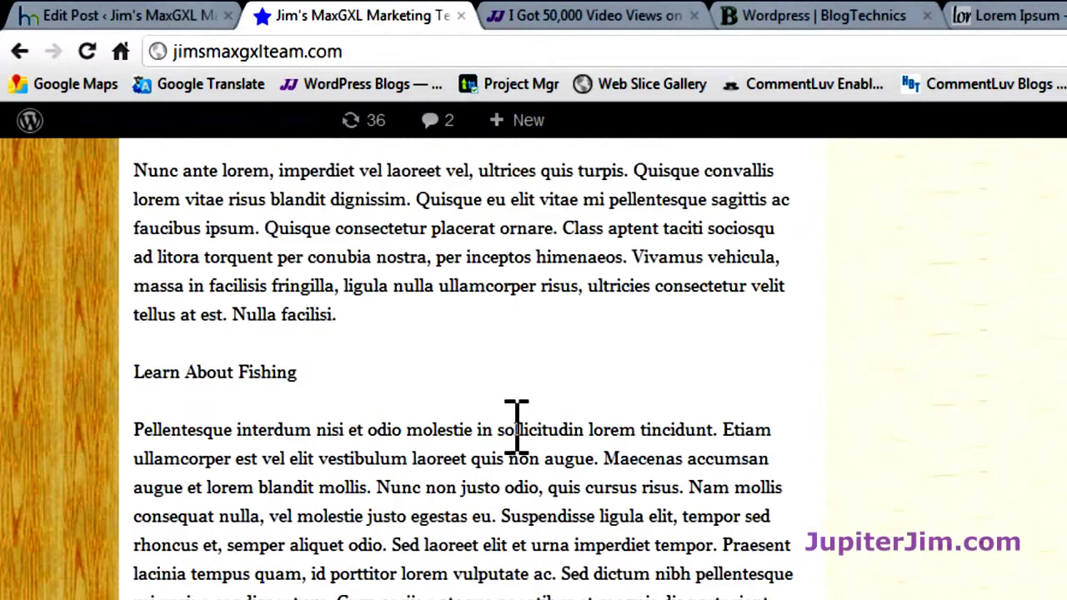
scroll(424, 367, "up", 7)
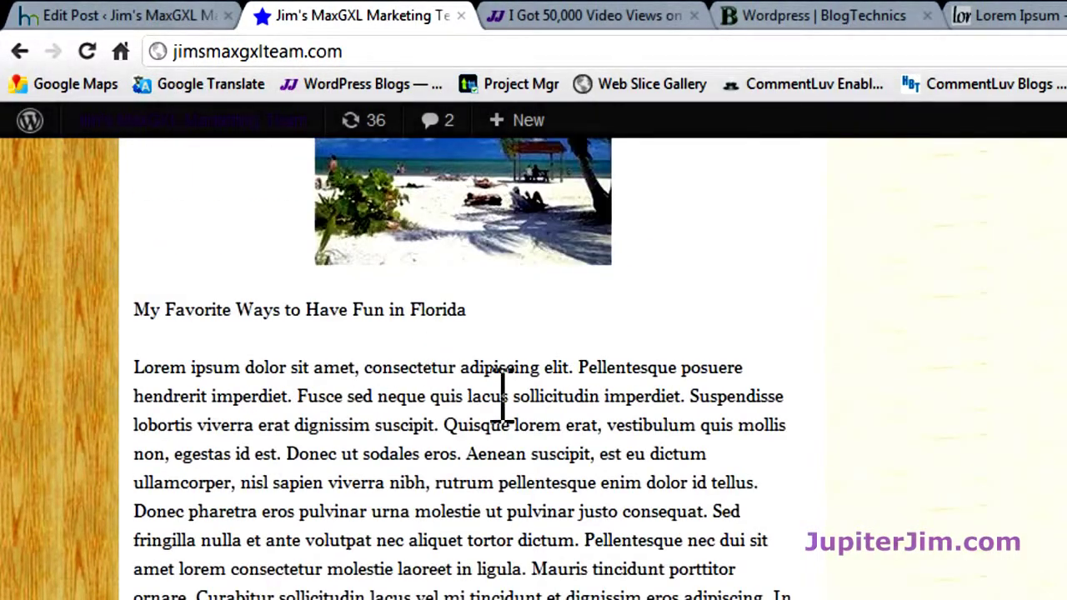
scroll(541, 429, "up", 4)
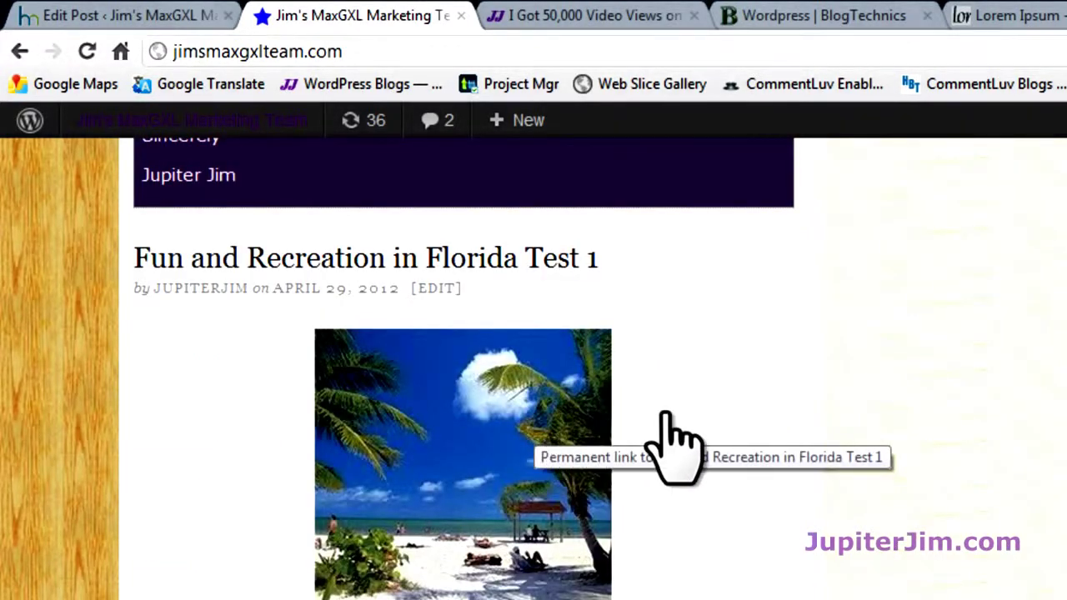
scroll(676, 442, "up", 3)
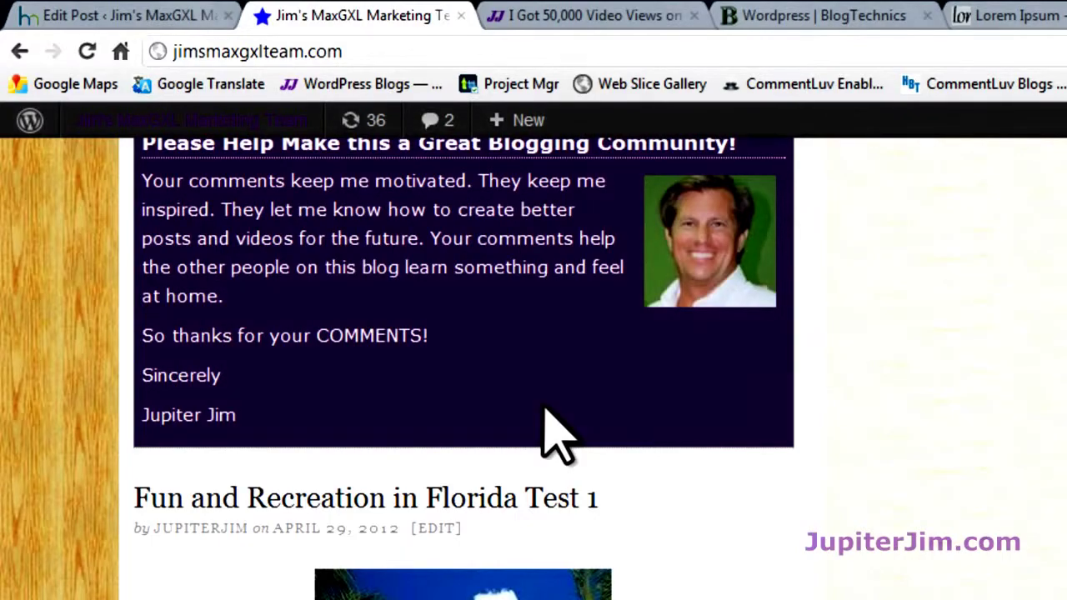
scroll(491, 450, "up", 1)
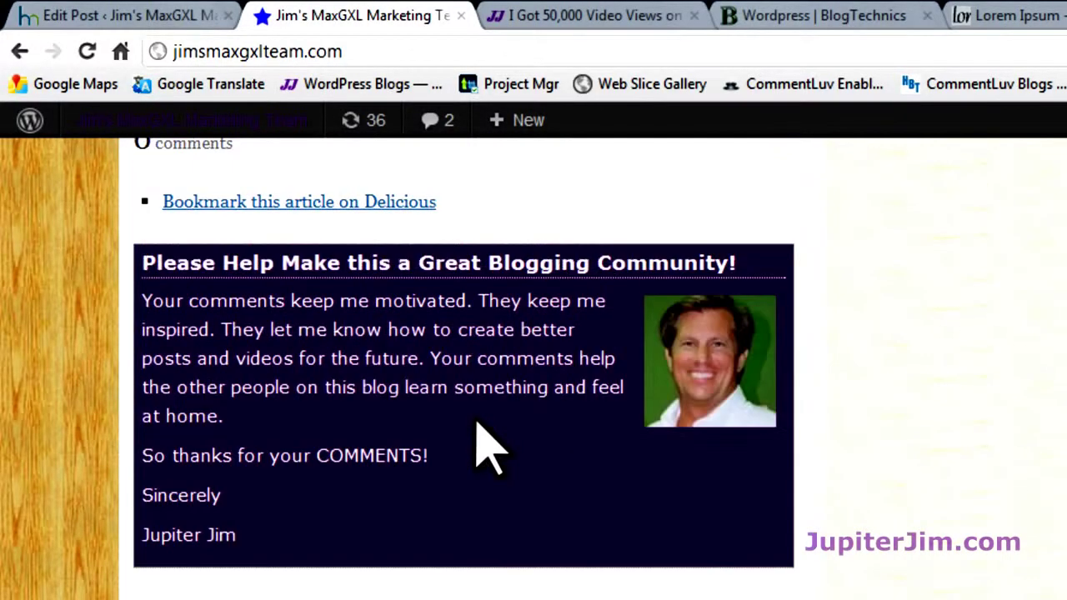
scroll(478, 421, "up", 15)
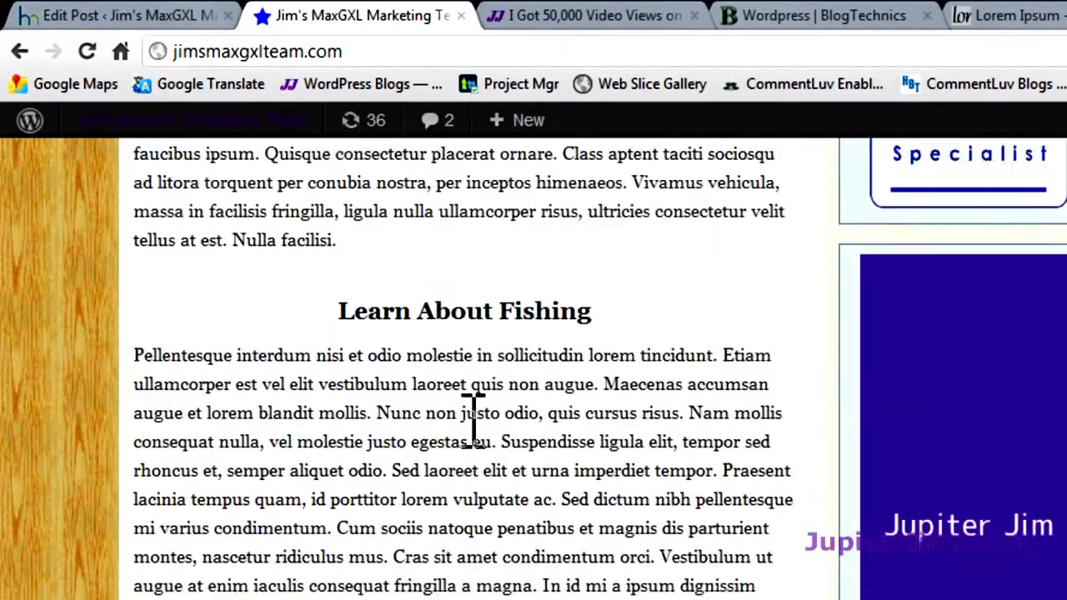
scroll(473, 429, "up", 6)
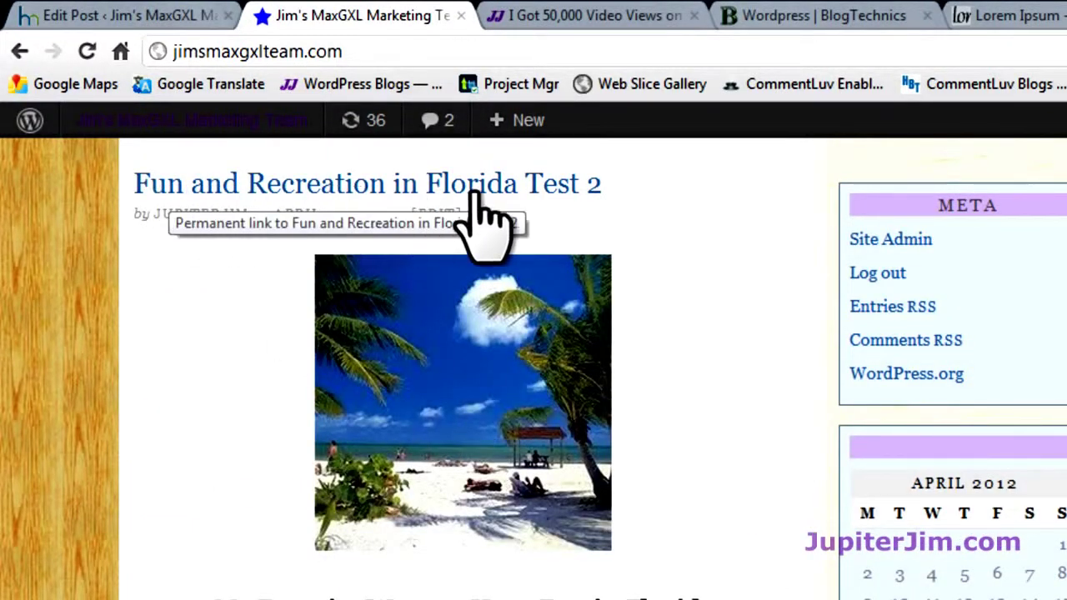
scroll(726, 417, "down", 3)
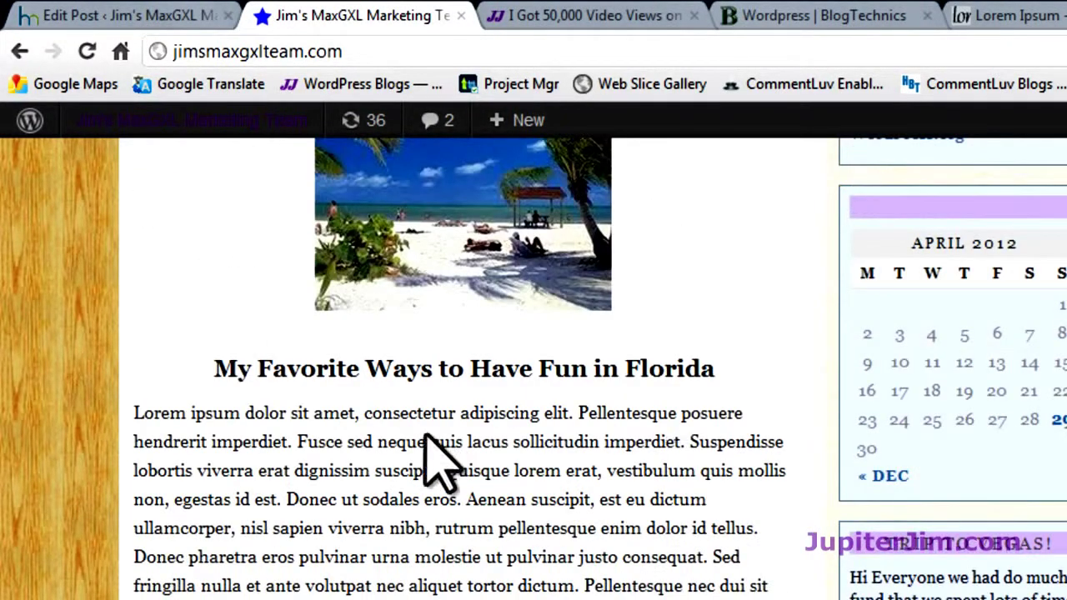
scroll(484, 459, "down", 2)
scroll(764, 411, "down", 4)
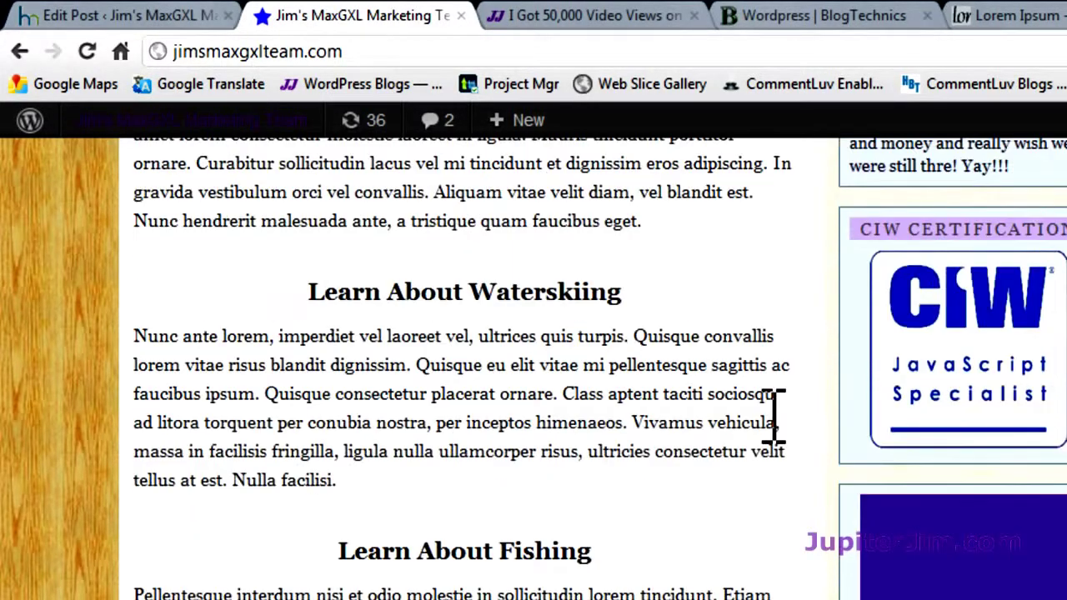
double_click(491, 290)
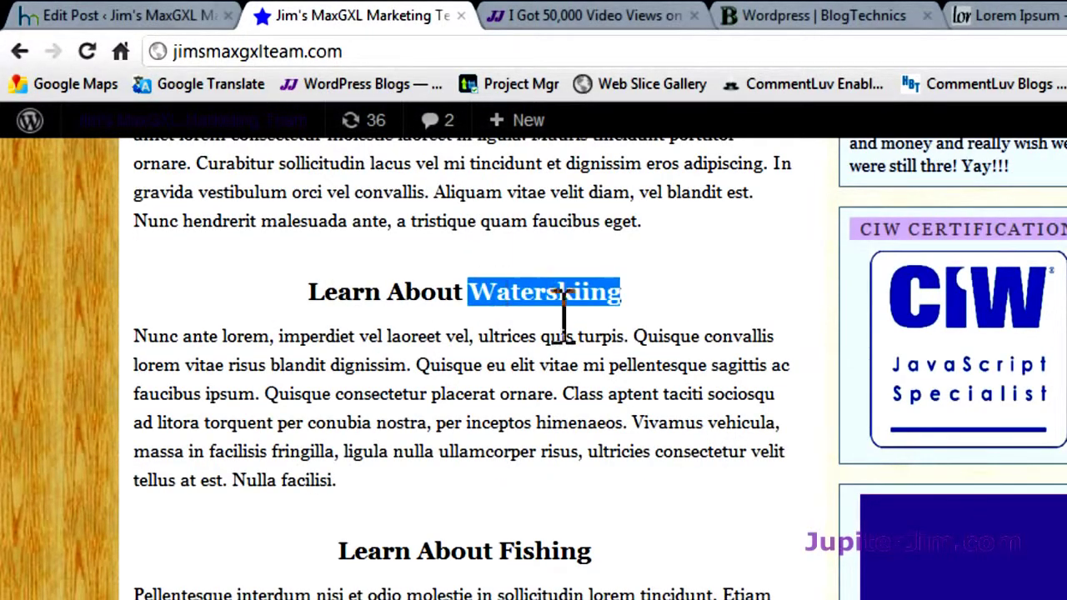
triple_click(464, 551)
scroll(726, 531, "down", 6)
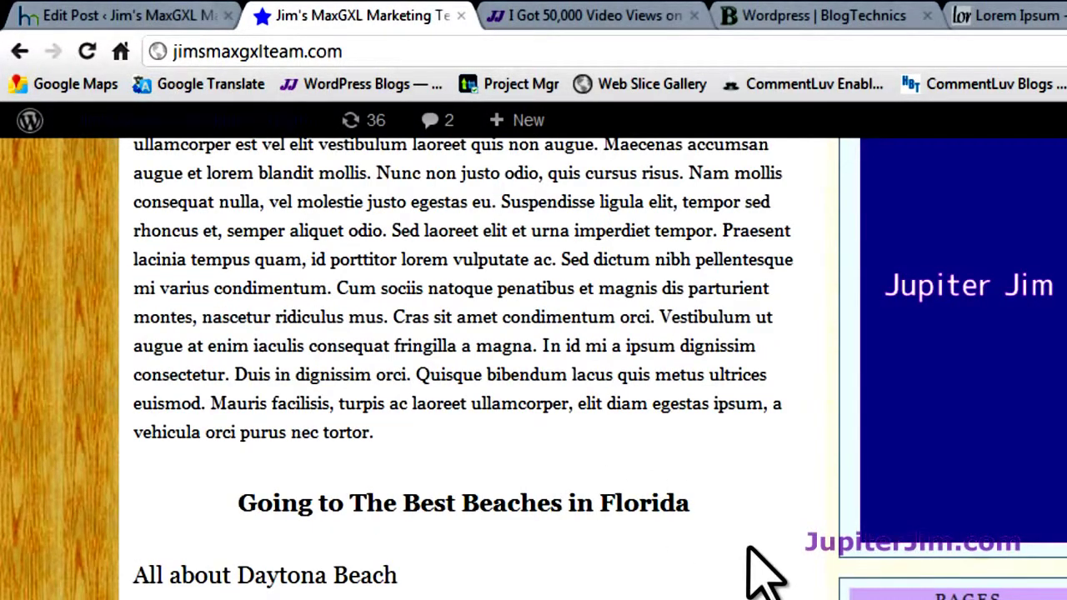
scroll(745, 559, "down", 3)
scroll(760, 569, "down", 3)
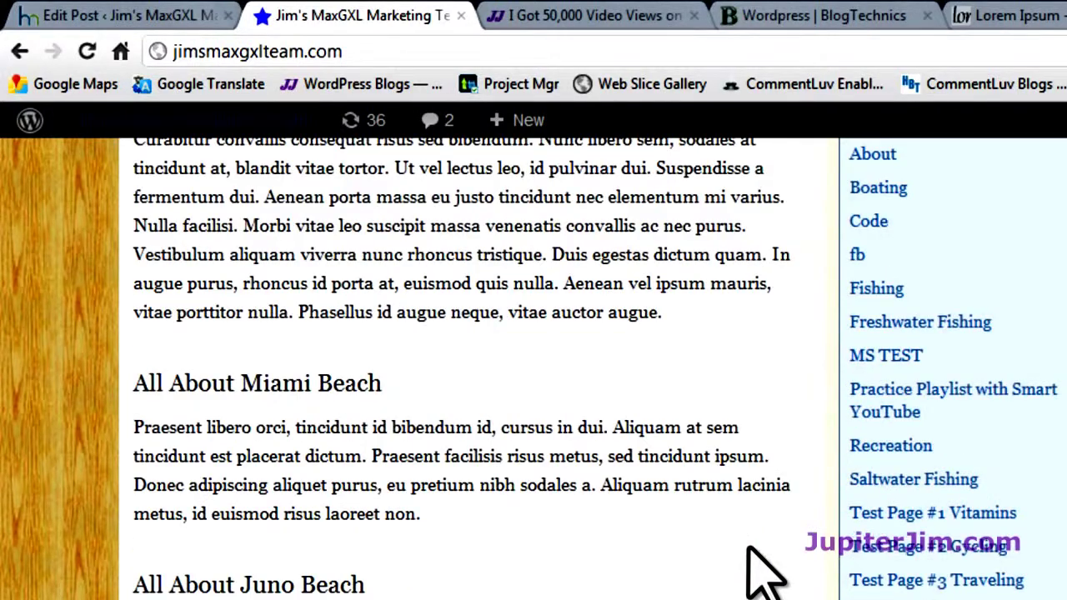
scroll(757, 572, "up", 2)
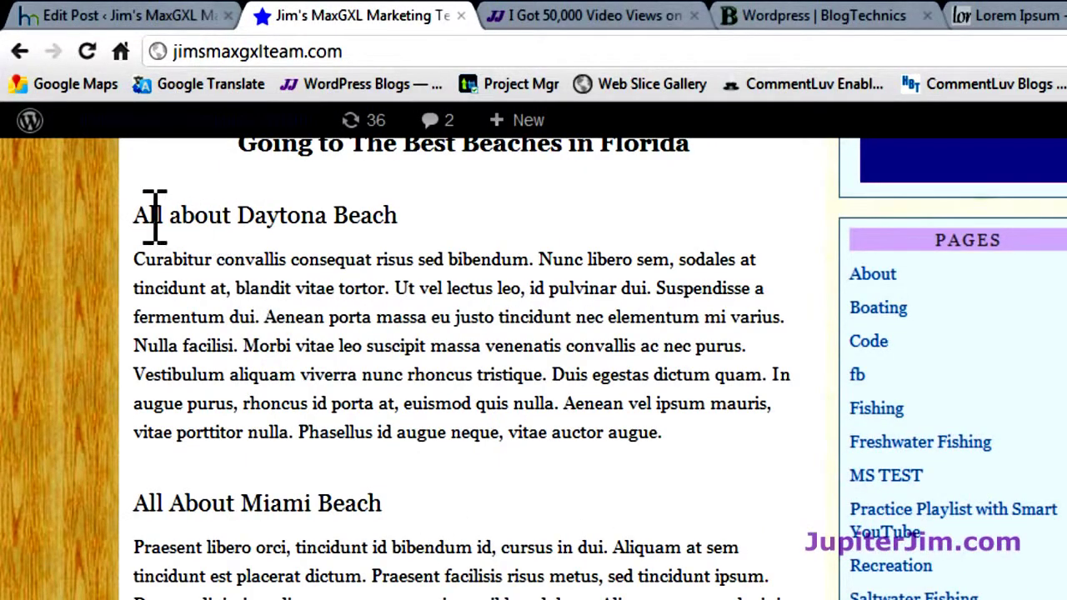
left_click_drag(136, 213, 436, 209)
left_click(499, 208)
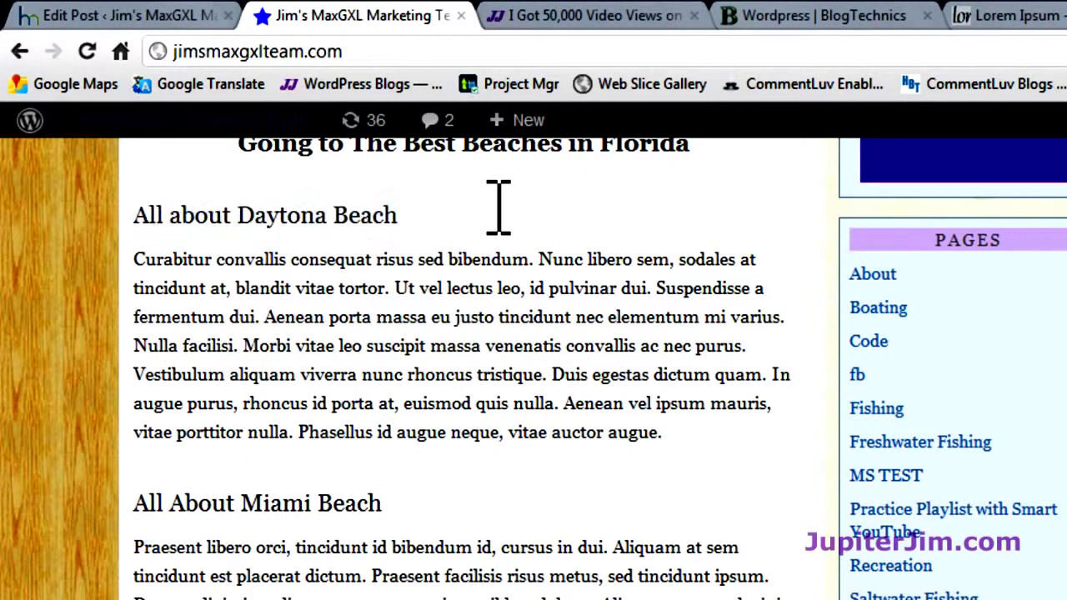
double_click(248, 502)
triple_click(248, 503)
scroll(500, 286, "up", 2)
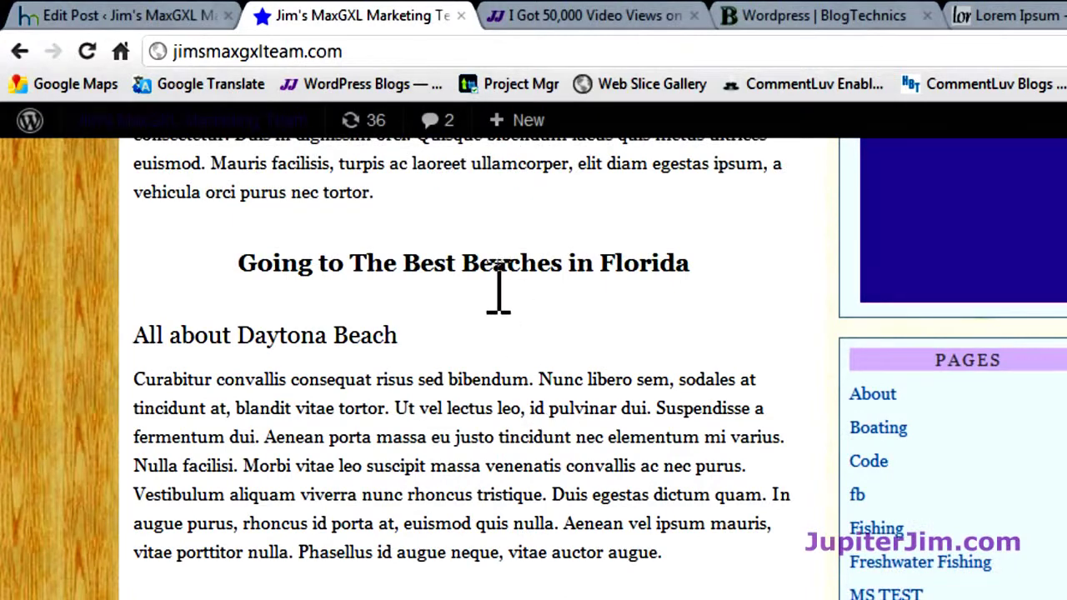
scroll(500, 292, "up", 1)
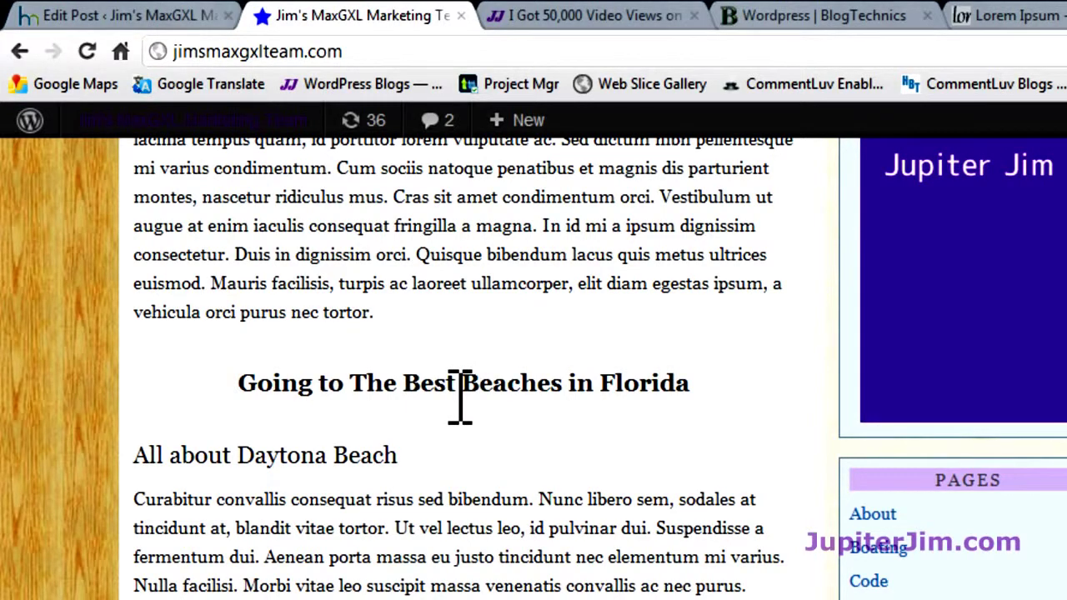
Step: Return to the Edit Post tab and check the post title 'Fun and Recreation in Florida Test 1'
left_click(117, 17)
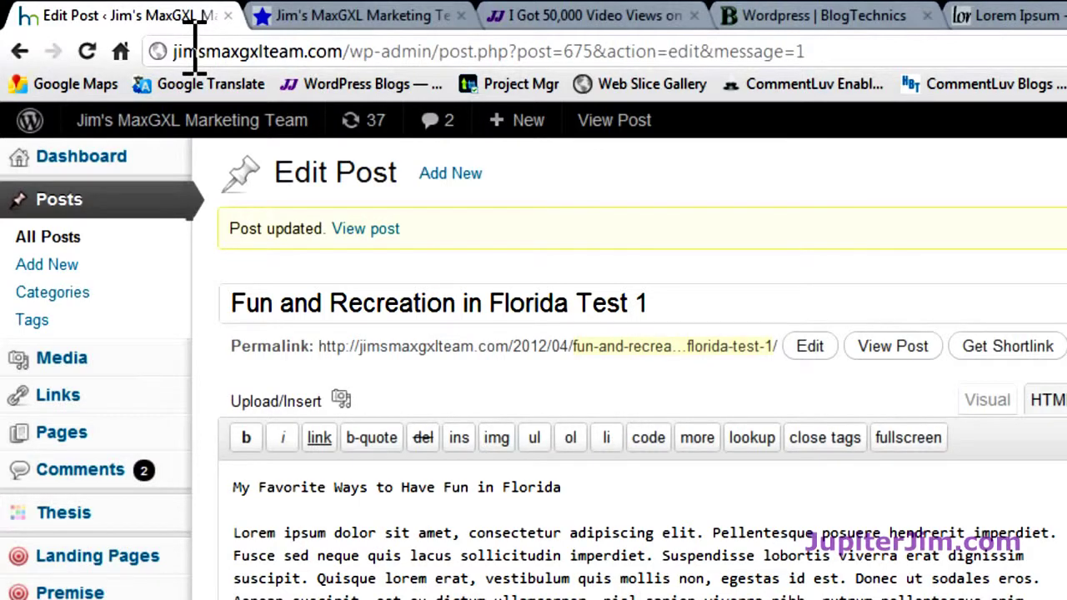
mouse_move(234, 124)
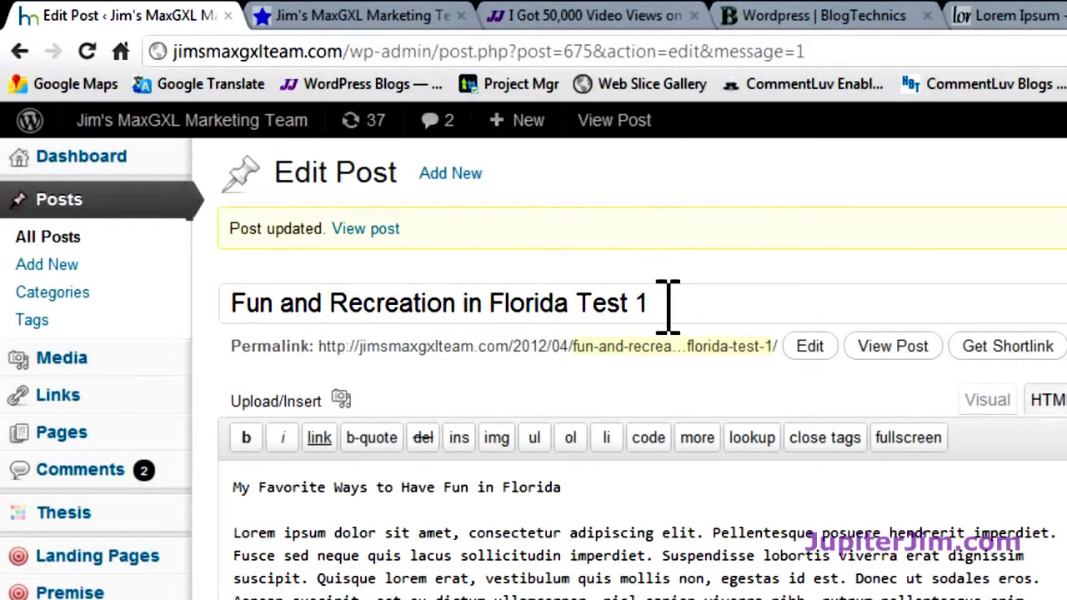
left_click_drag(670, 305, 205, 303)
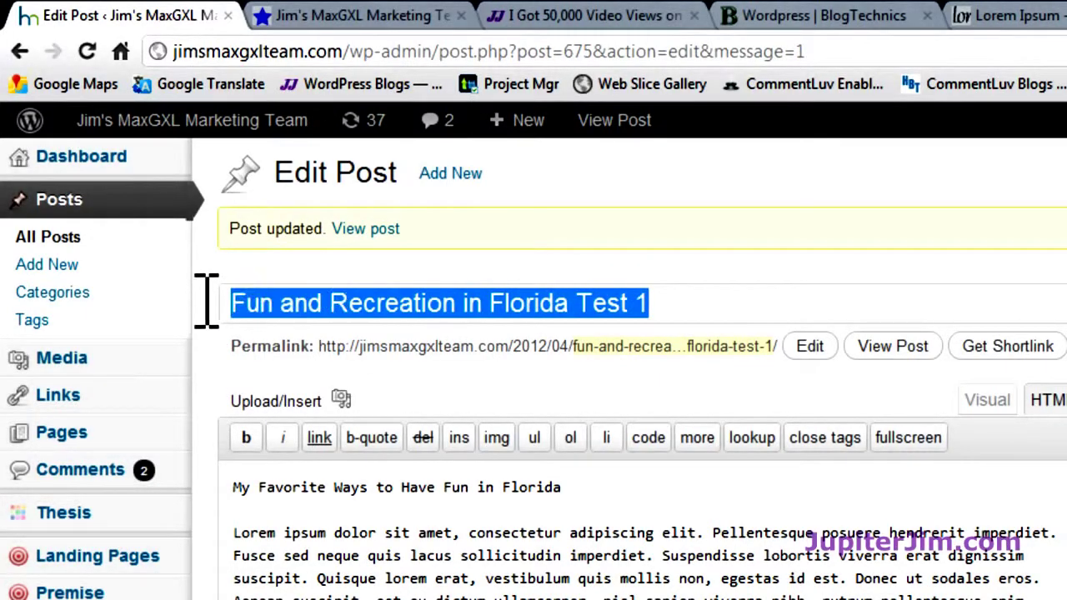
left_click(773, 310)
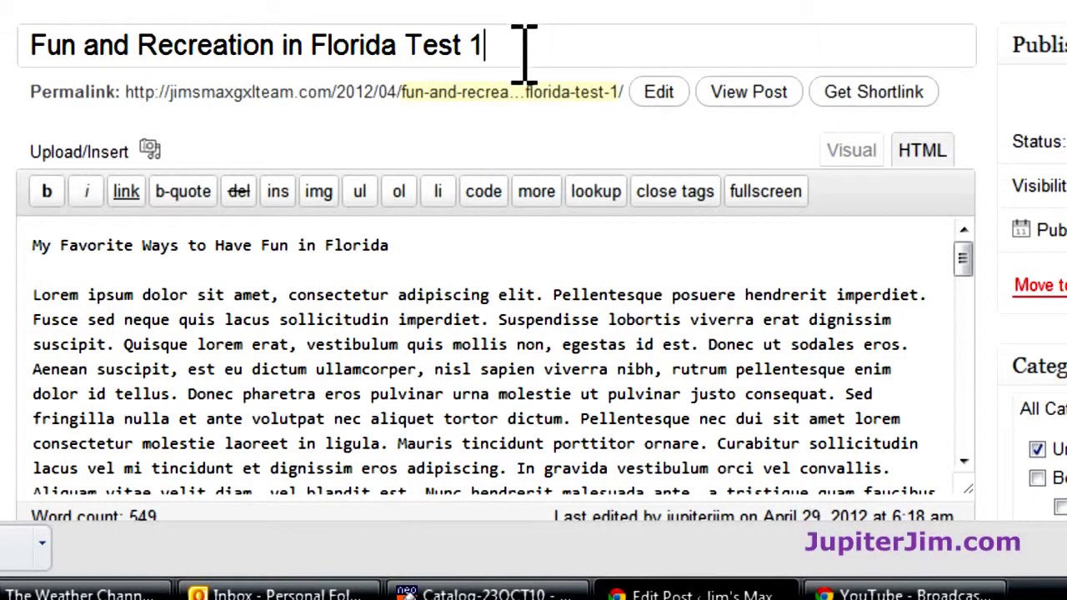
scroll(589, 250, "down", 2)
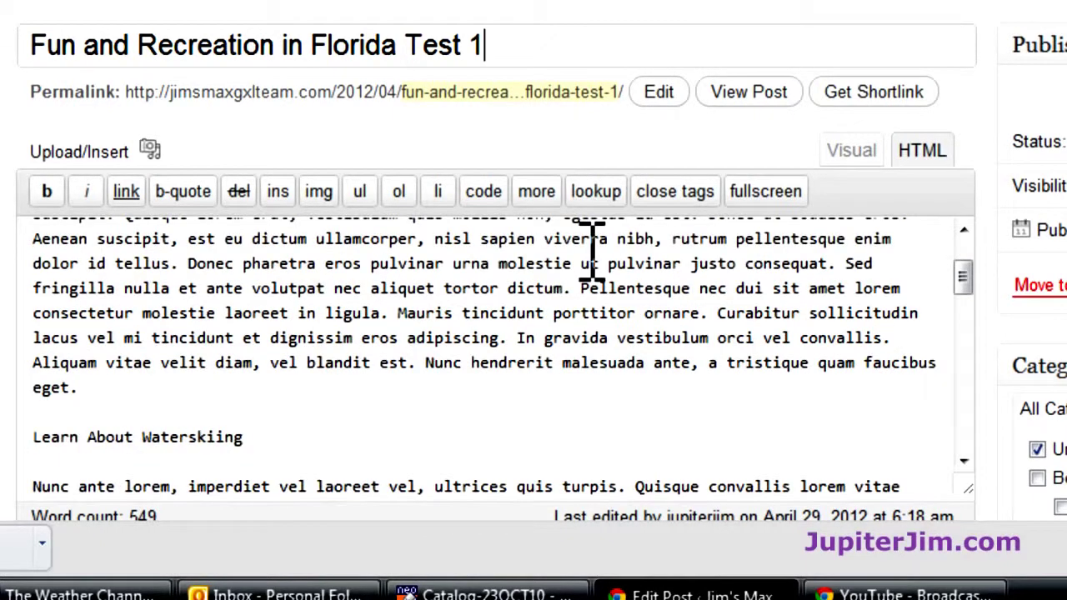
scroll(617, 257, "up", 2)
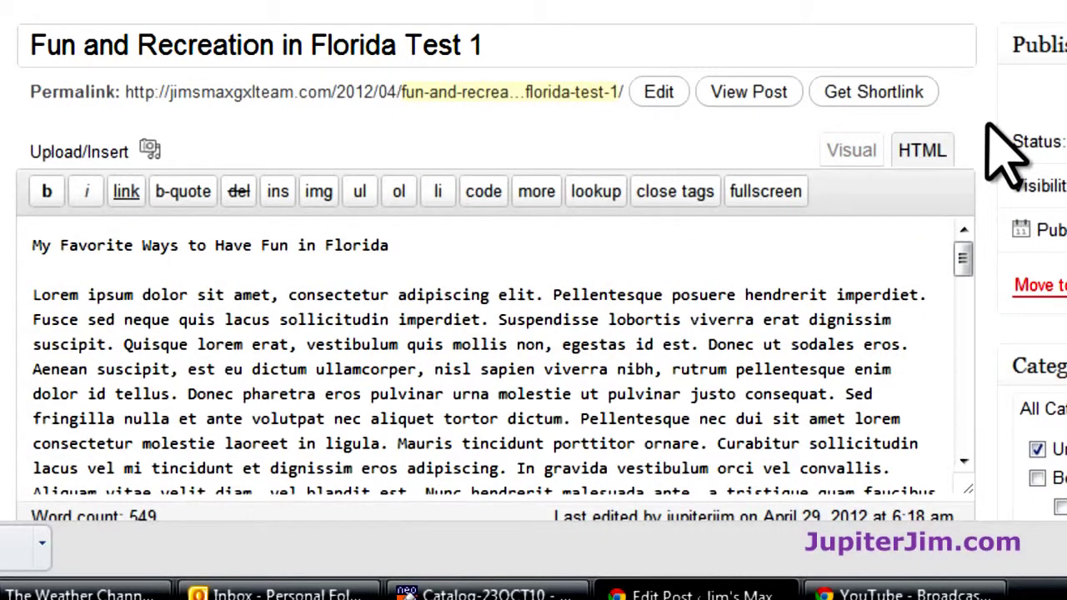
scroll(986, 125, "down", 3)
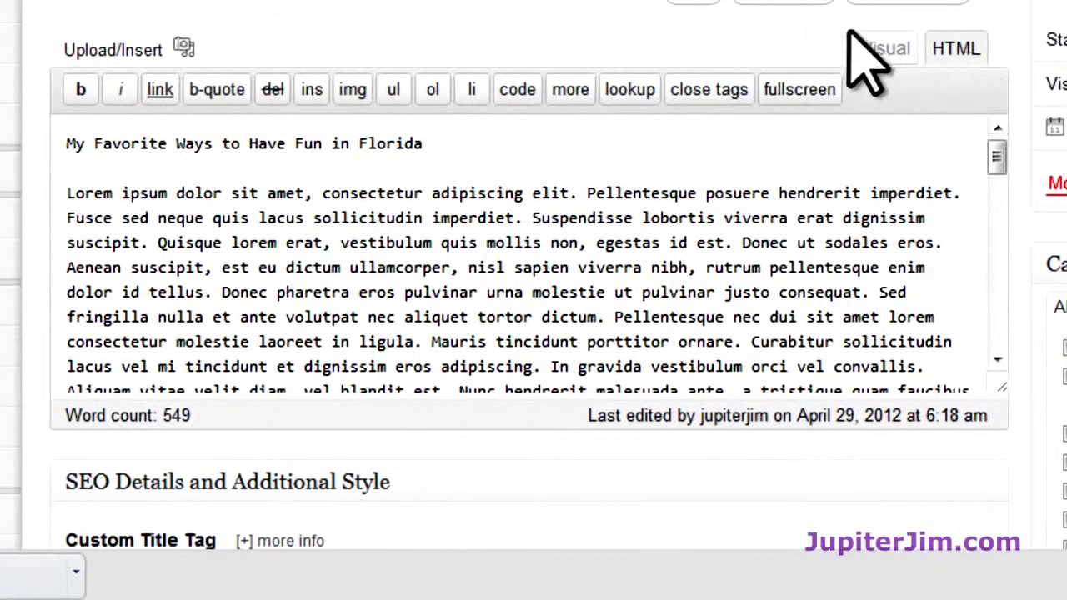
Step: Toggle between HTML and Visual views, then select 'My Favorite Ways to Have Fun in Florida'
left_click(884, 48)
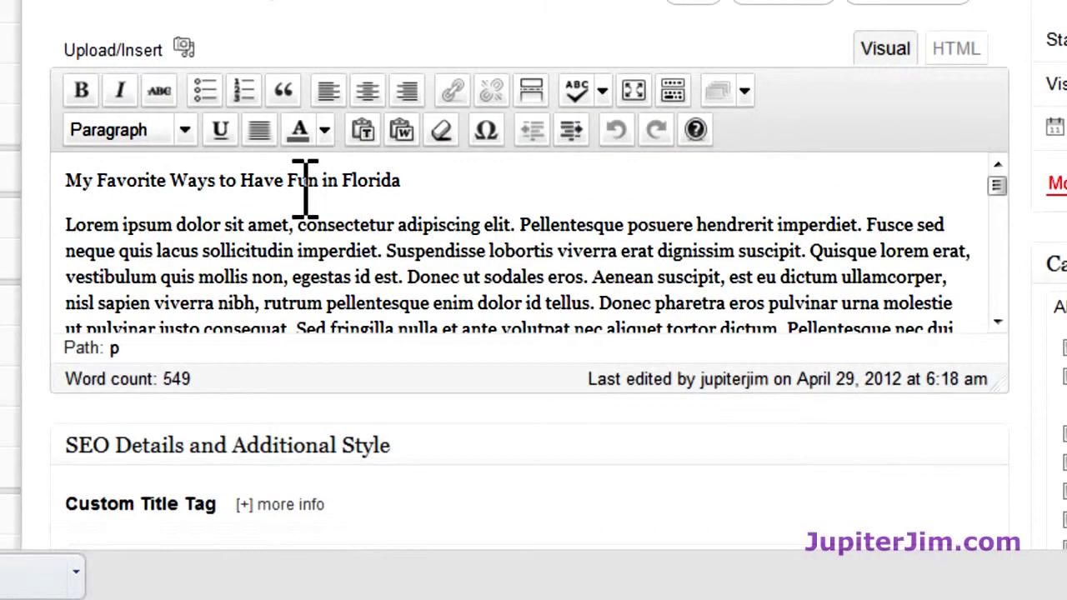
left_click(955, 50)
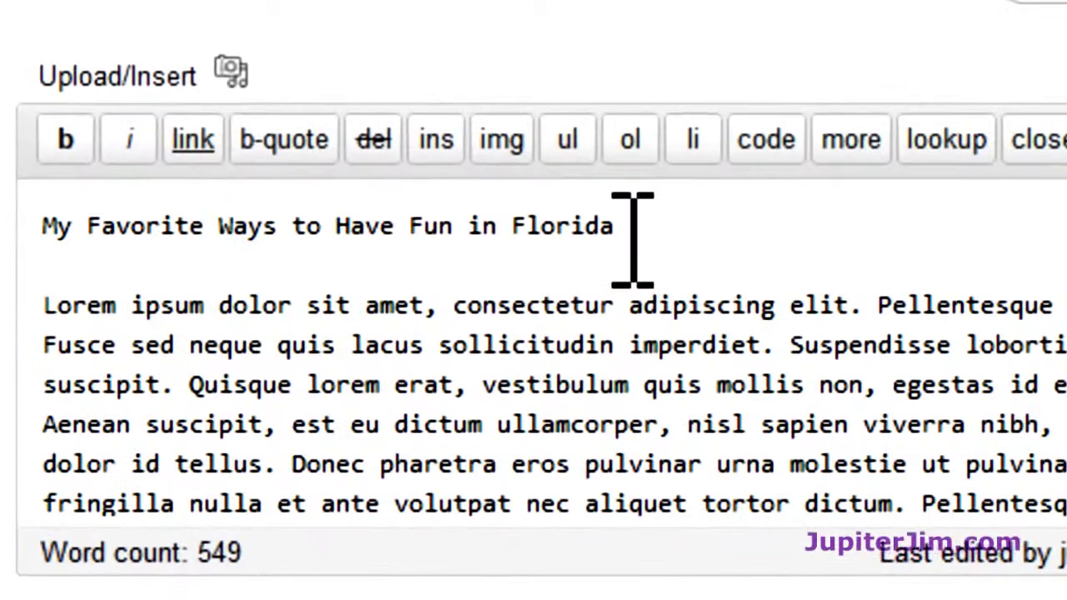
left_click_drag(428, 147, 155, 148)
left_click_drag(183, 233, 41, 228)
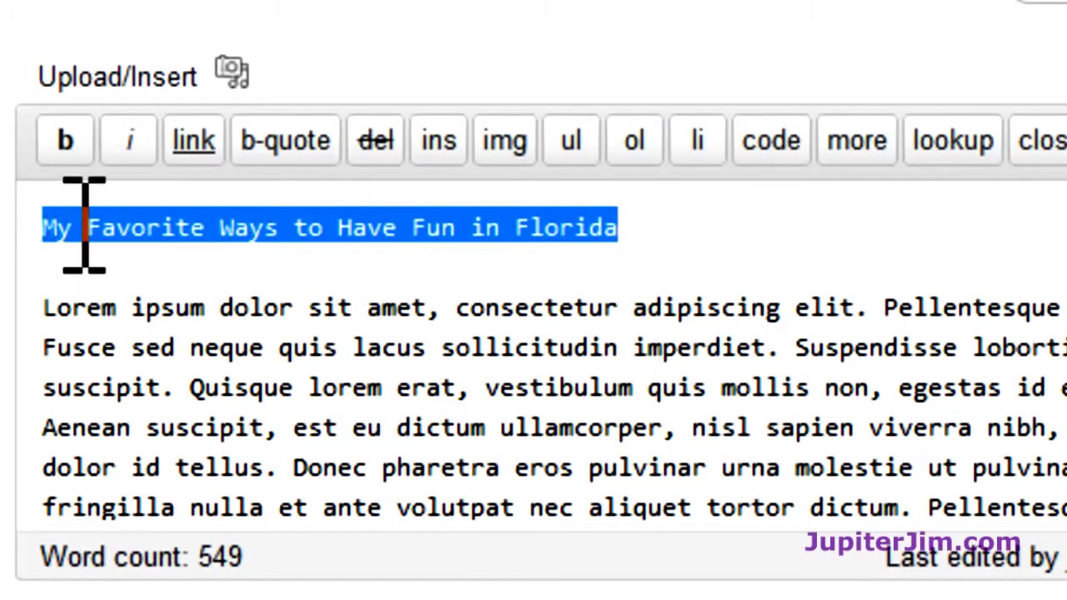
left_click(1042, 4)
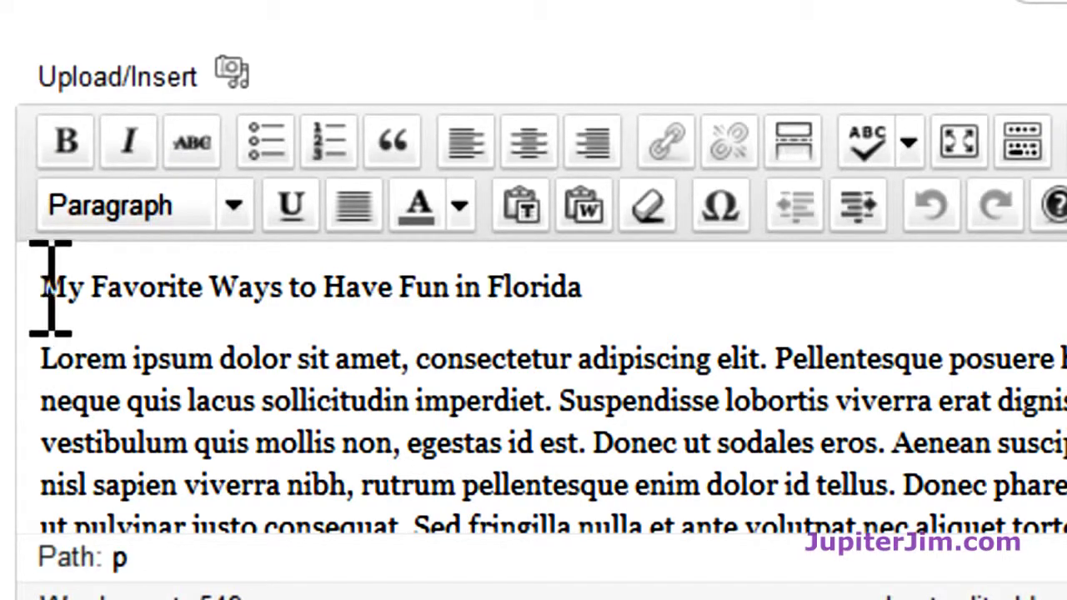
left_click_drag(42, 283, 611, 229)
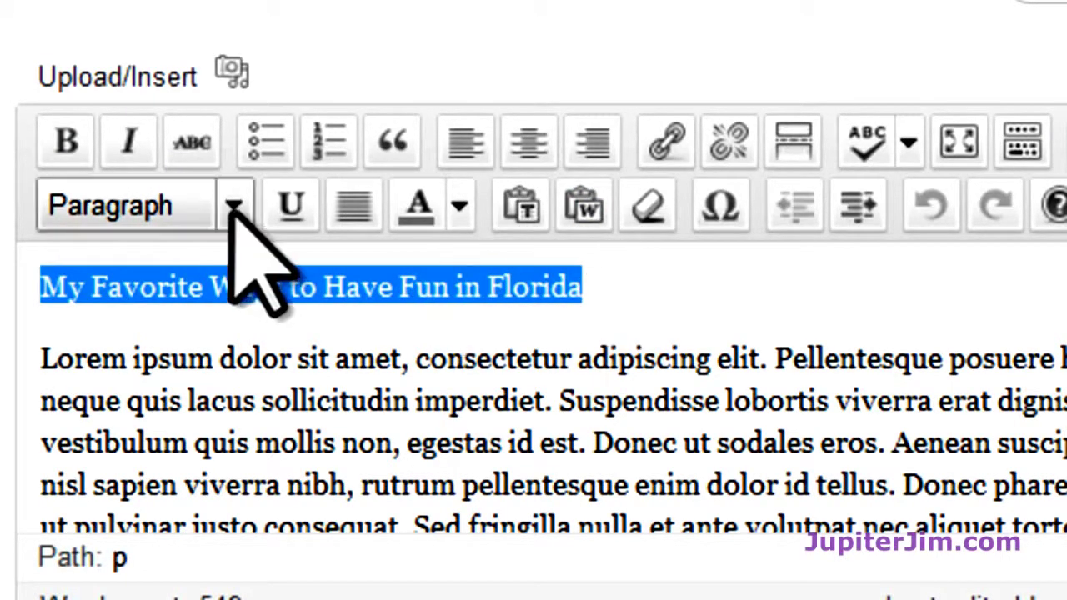
Step: Format 'My Favorite Ways to Have Fun in Florida' as Heading 2 and view the HTML source
left_click(233, 206)
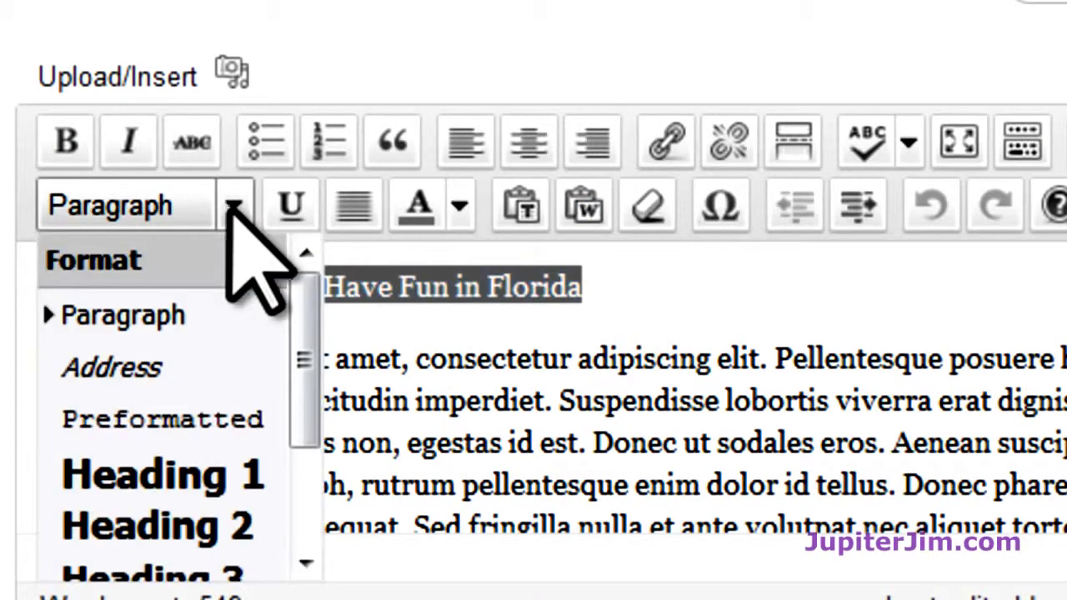
left_click(202, 534)
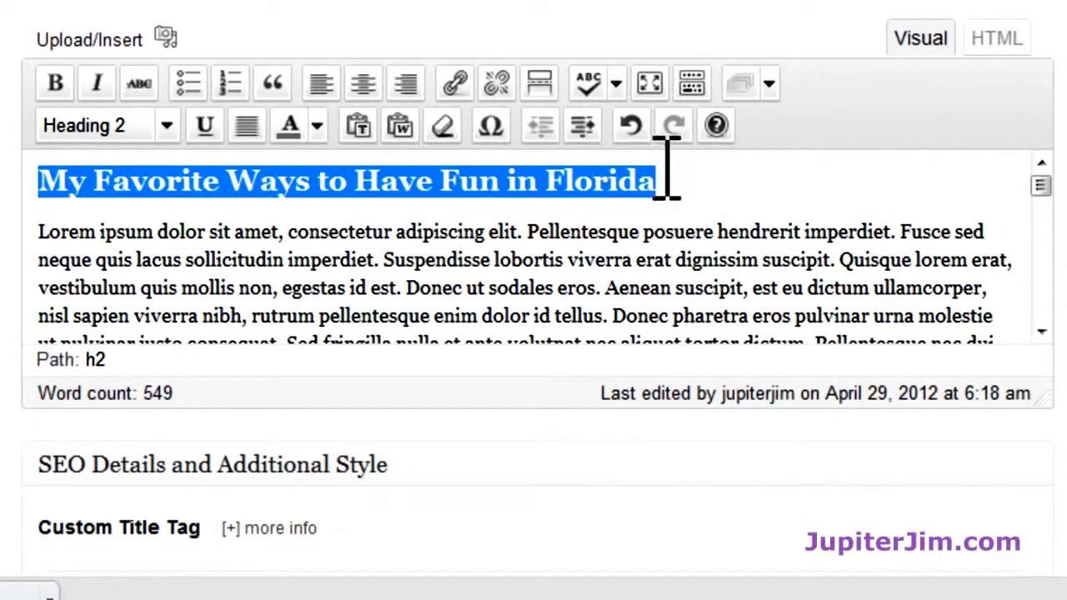
left_click(765, 171)
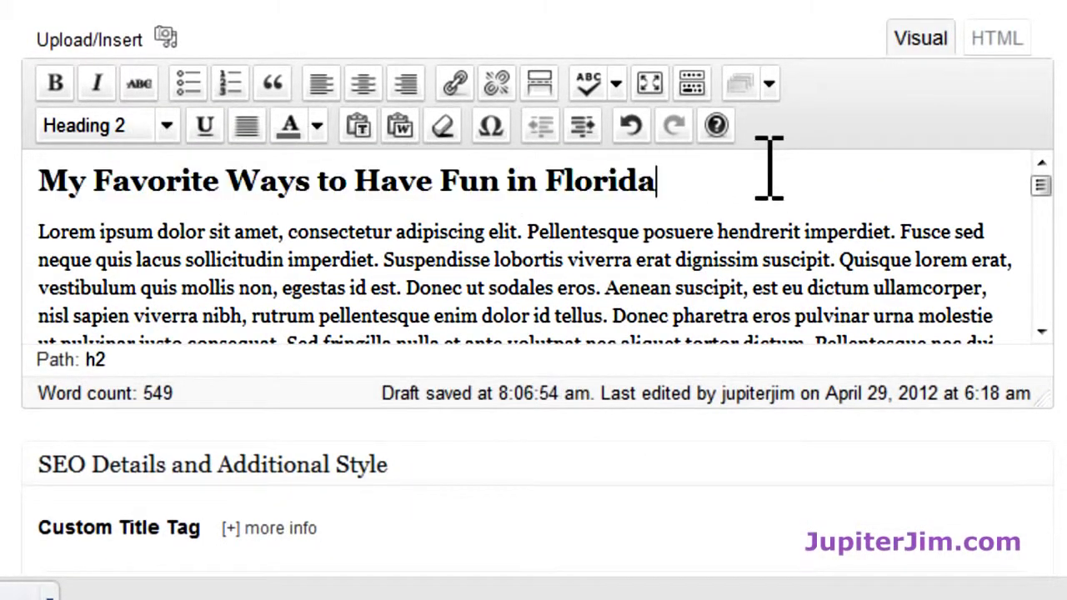
left_click(998, 38)
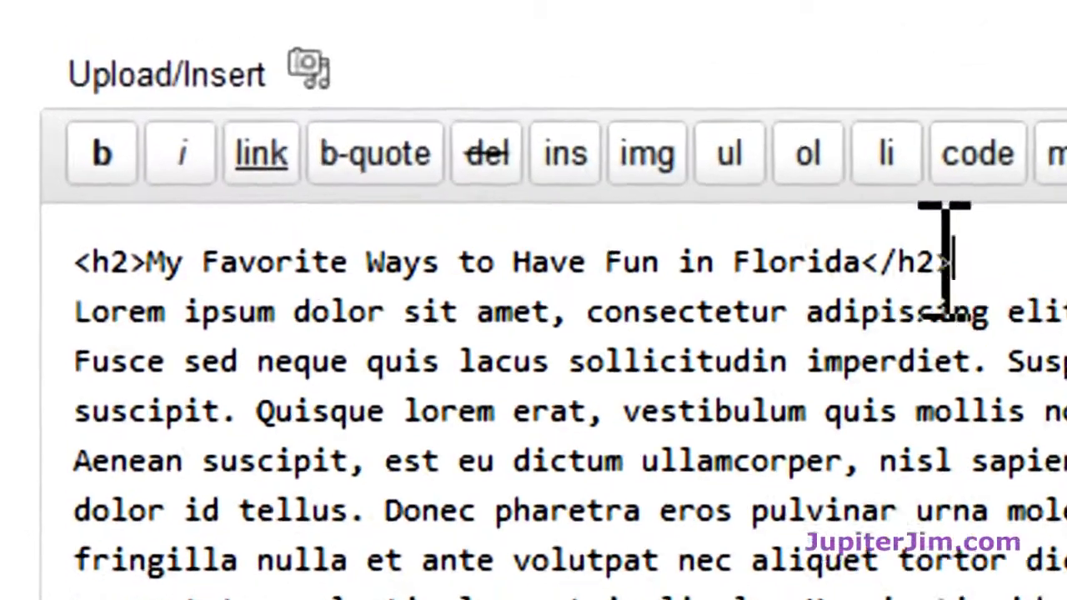
Step: Check the h2 tags in the source, then centre the 'My Favorite Ways to Have Fun in Florida' heading
left_click_drag(510, 140, 462, 142)
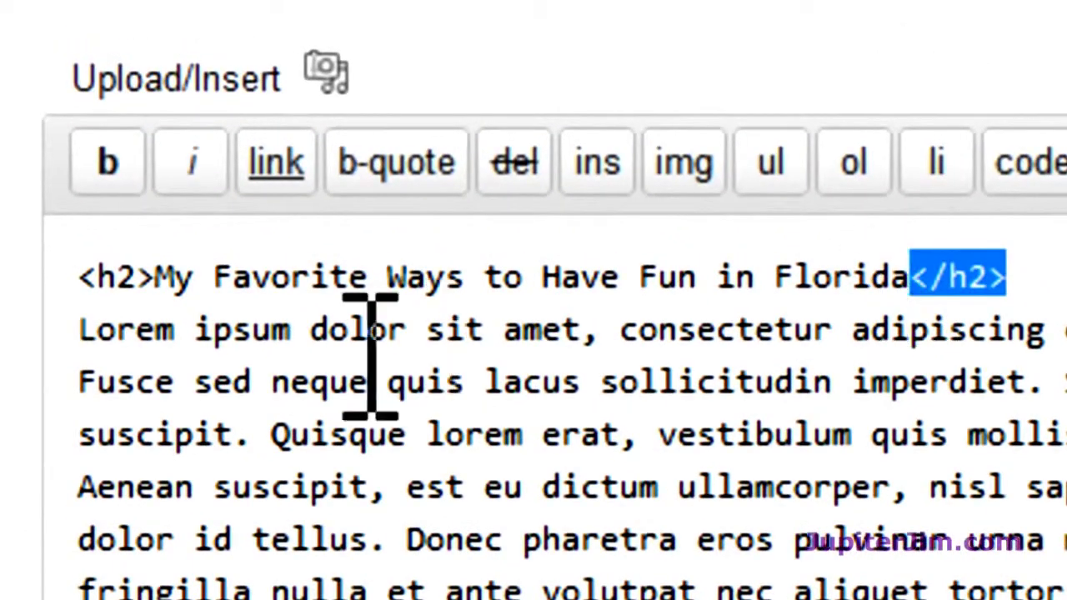
left_click_drag(155, 279, 21, 254)
left_click(1009, 277)
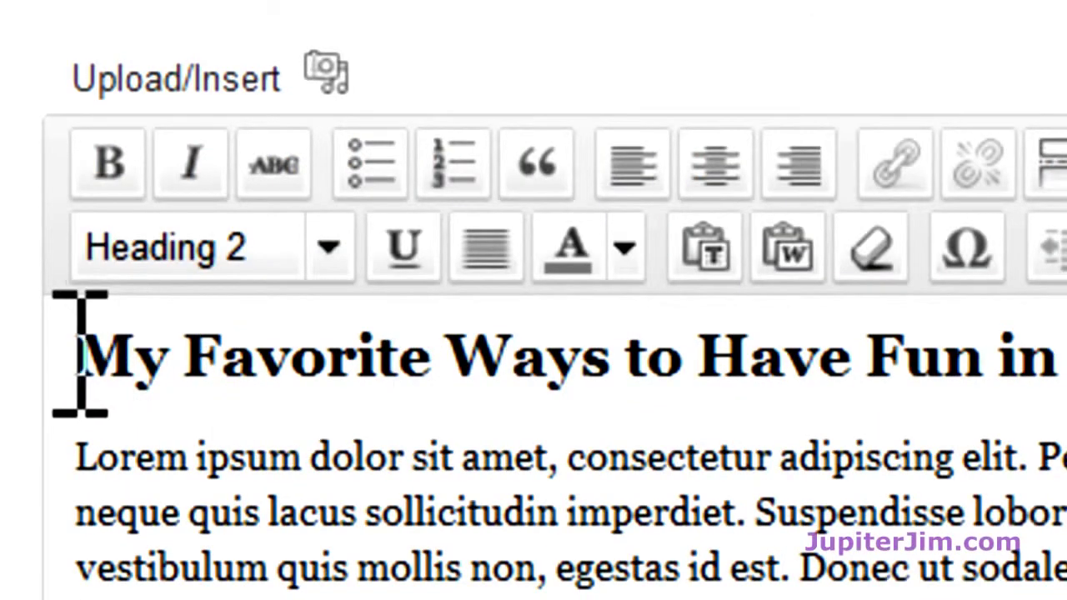
left_click_drag(80, 354, 1063, 359)
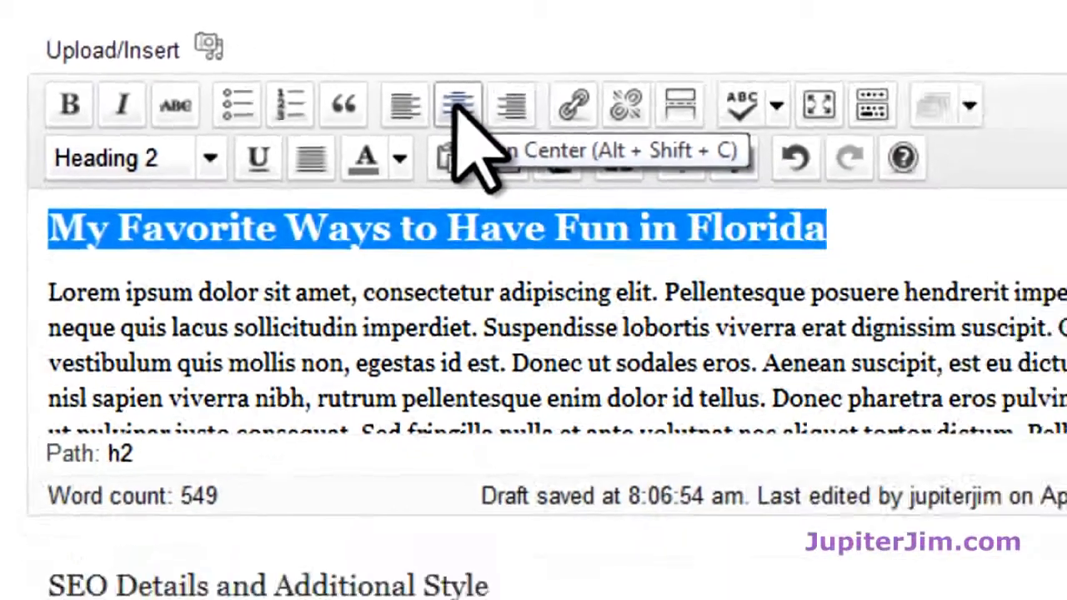
left_click(715, 163)
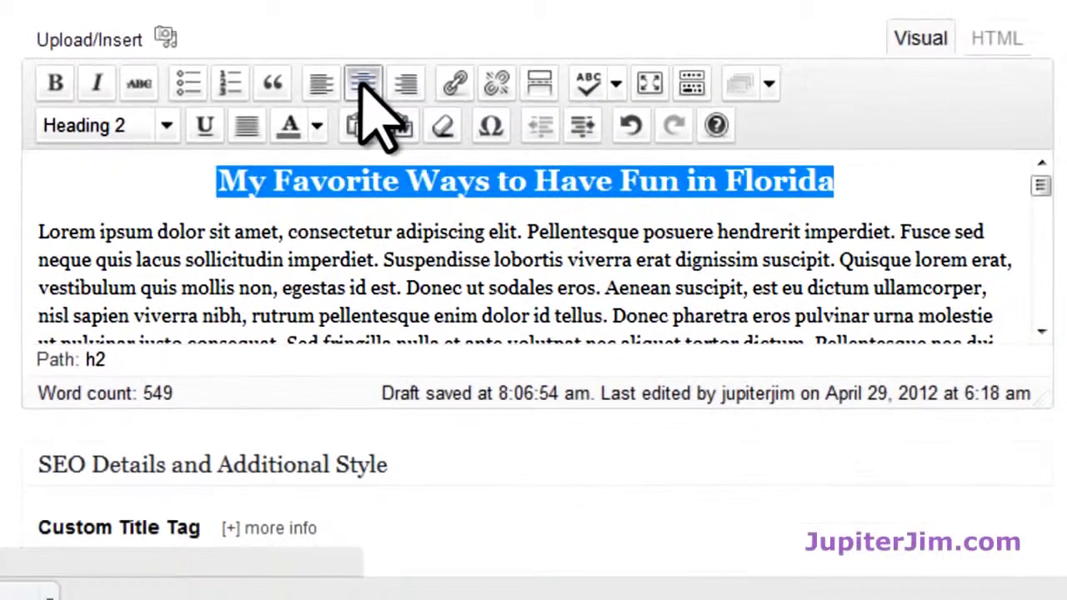
left_click(909, 174)
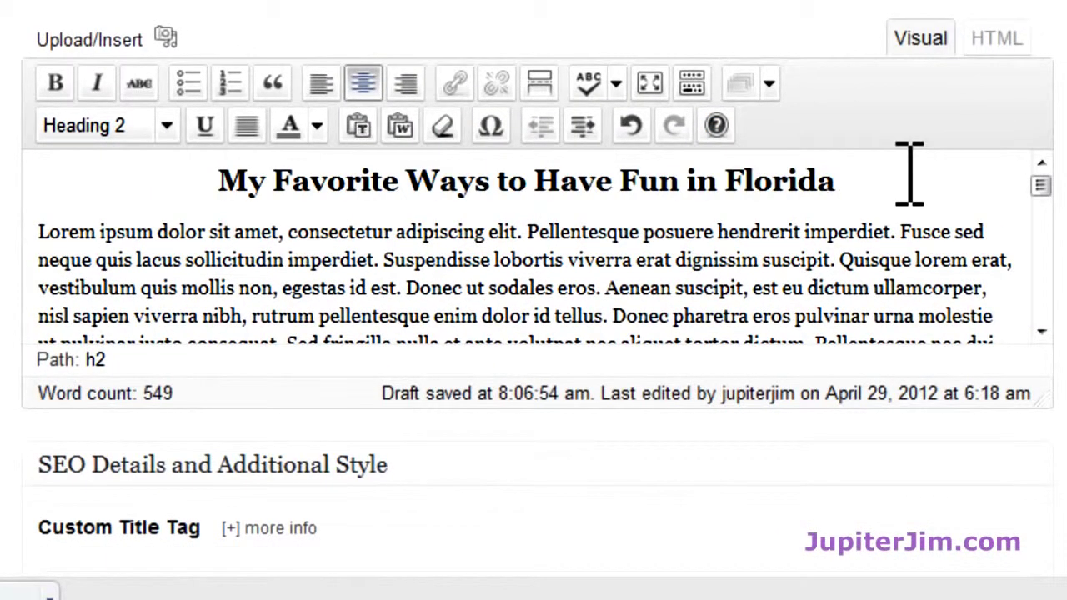
Step: Confirm the heading's text-align: center style in the HTML, then return to the Visual view
left_click(997, 39)
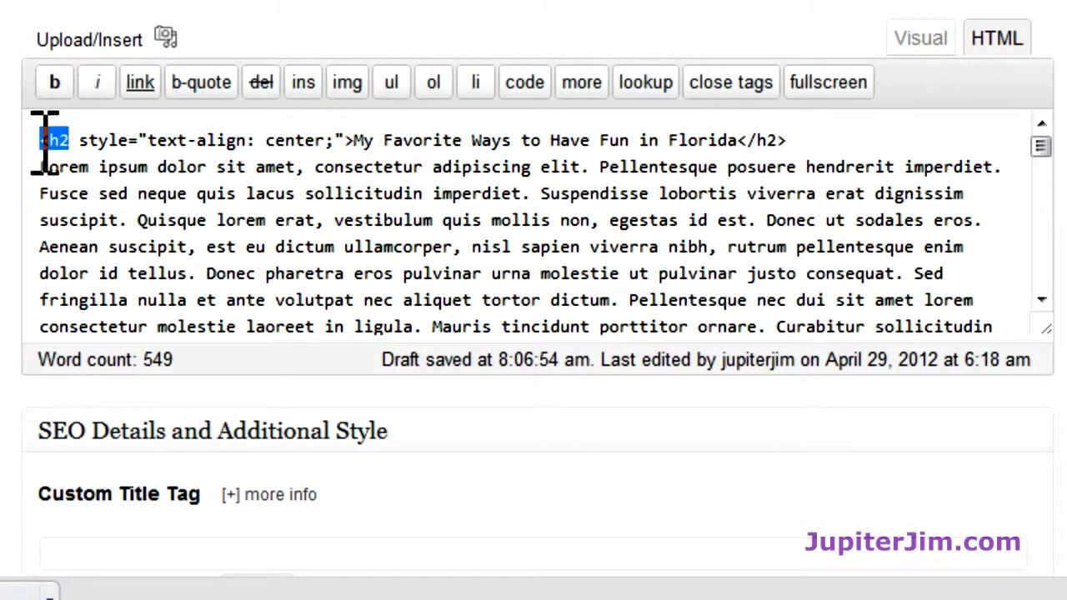
left_click(786, 137)
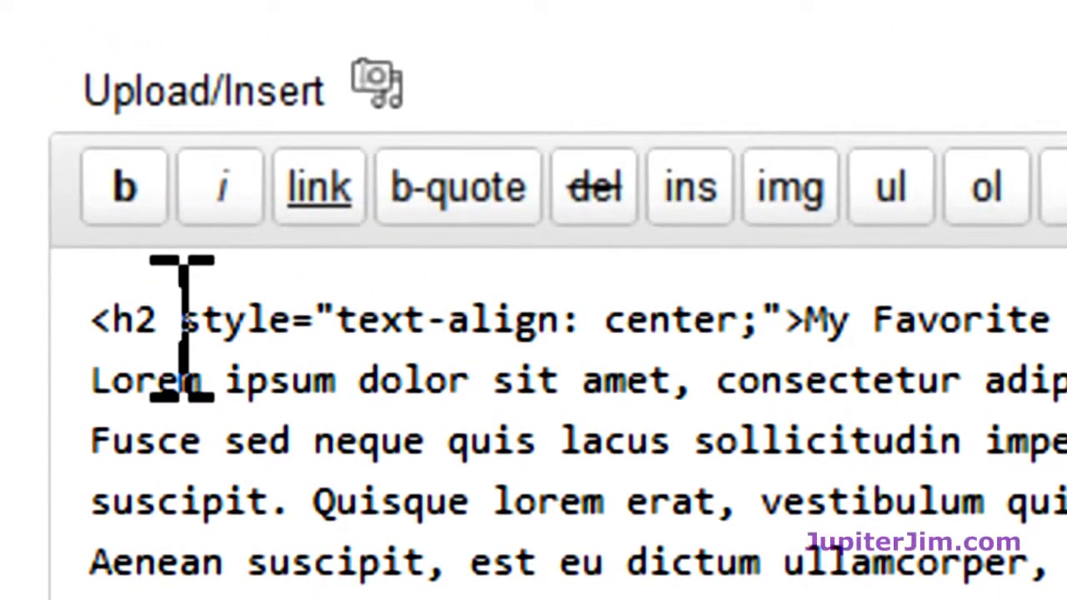
left_click_drag(182, 326, 798, 297)
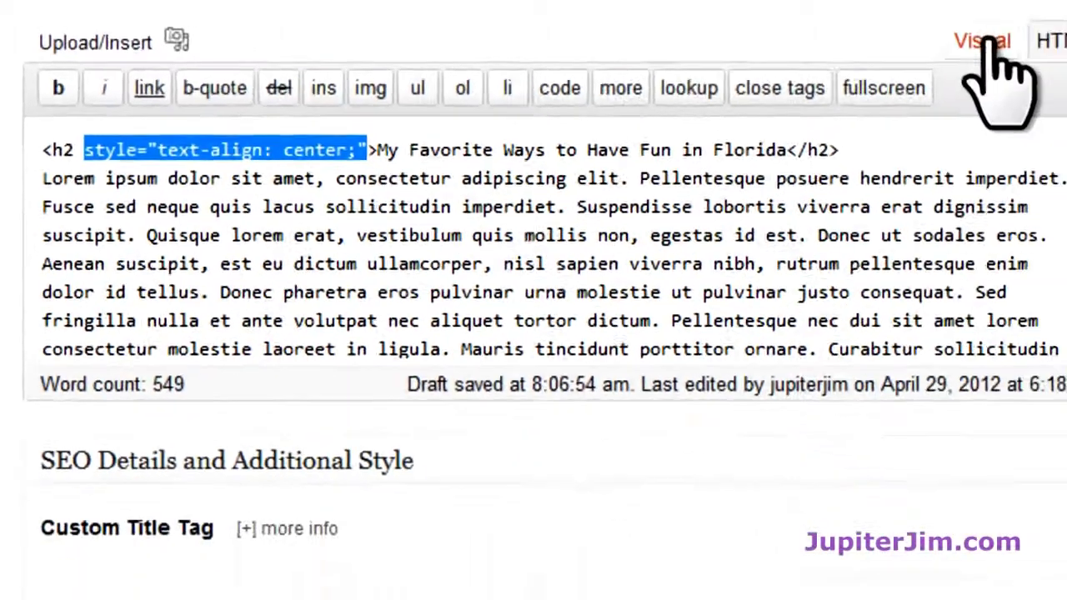
left_click(917, 39)
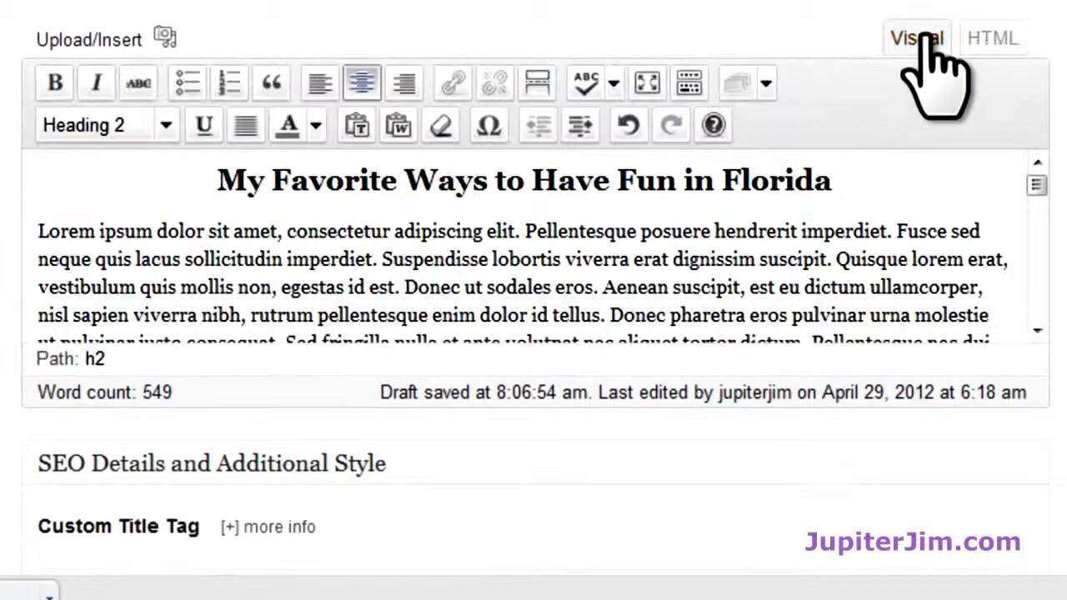
Step: Make 'Learn About Waterskiing' a centred Heading 2
left_click(1012, 225)
scroll(1029, 242, "down", 2)
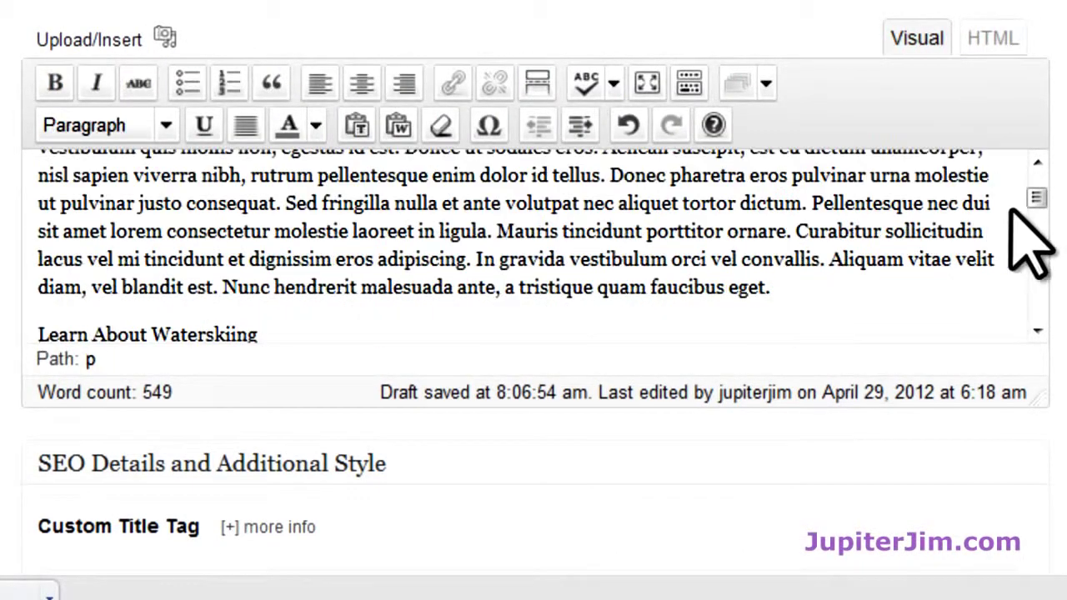
scroll(1034, 245, "down", 2)
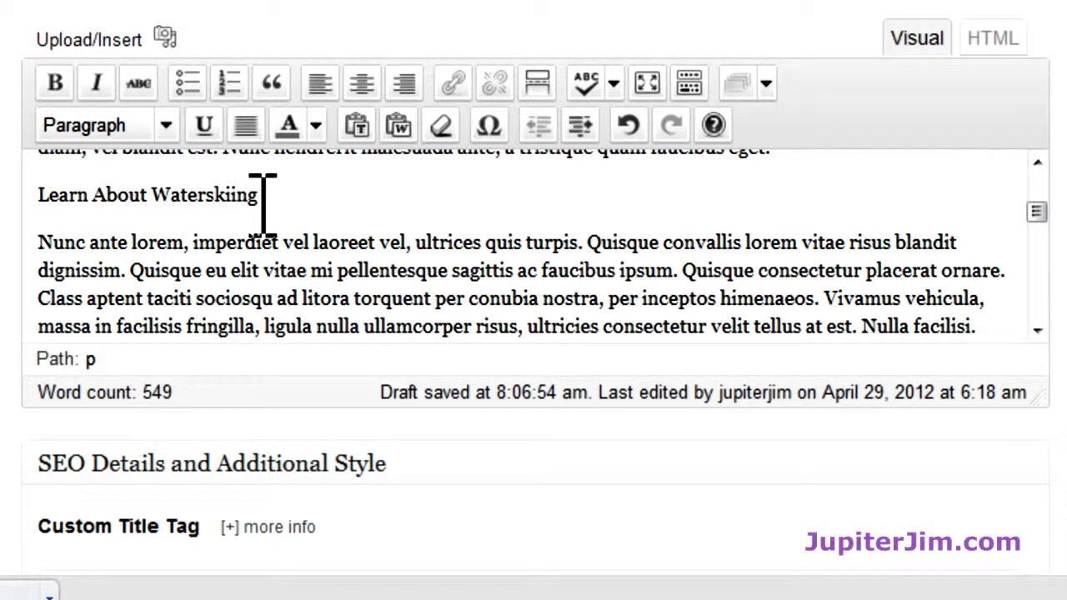
left_click_drag(262, 204, 29, 200)
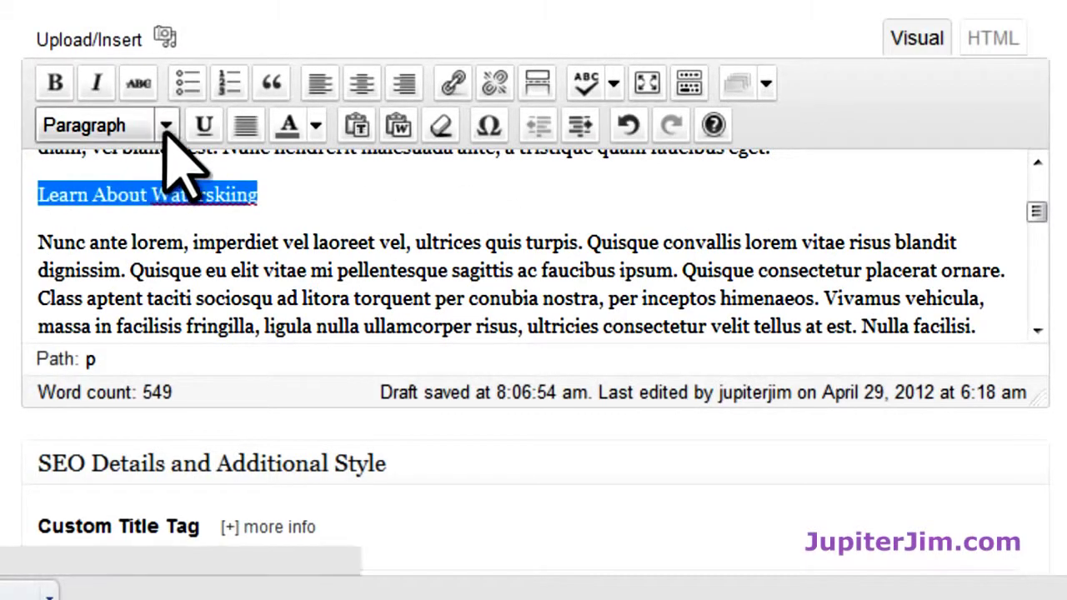
left_click(166, 126)
left_click(175, 333)
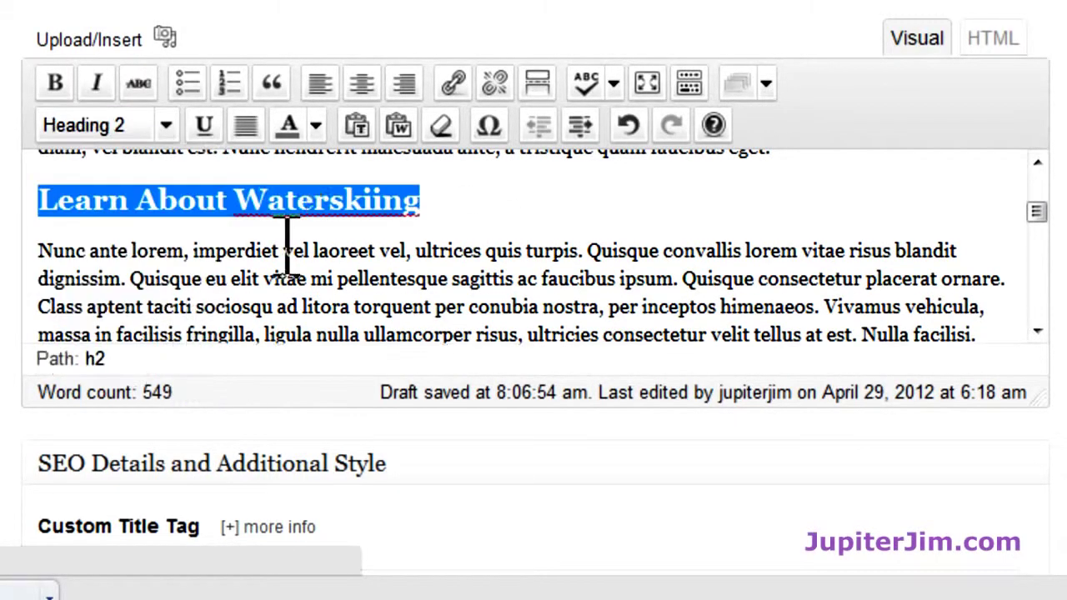
left_click(362, 84)
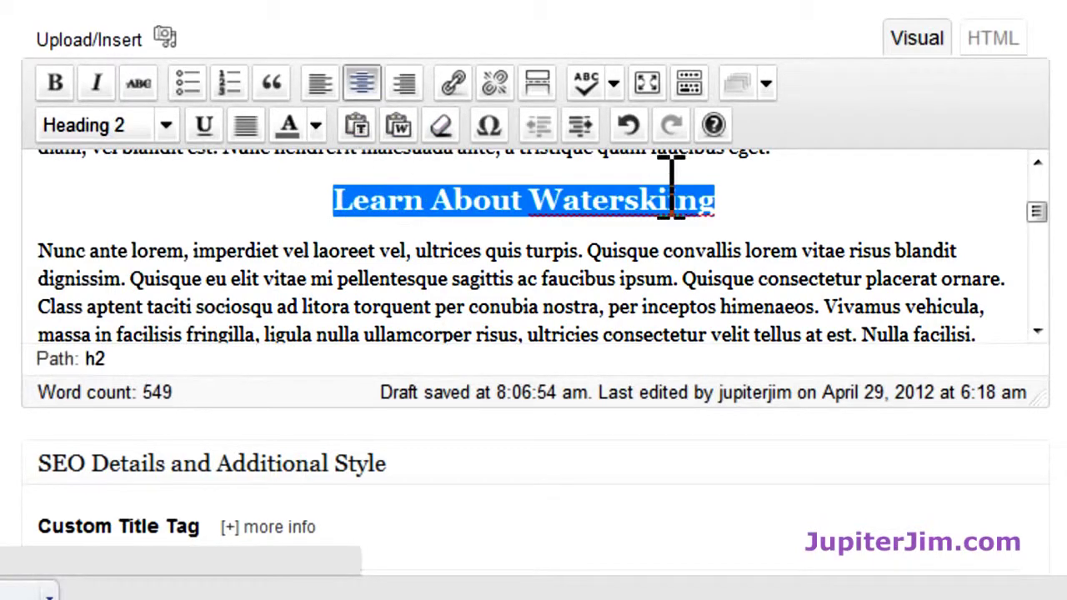
left_click(786, 200)
Step: Make 'Going to The Best Beaches in Florida' a centred Heading 2
scroll(784, 225, "down", 3)
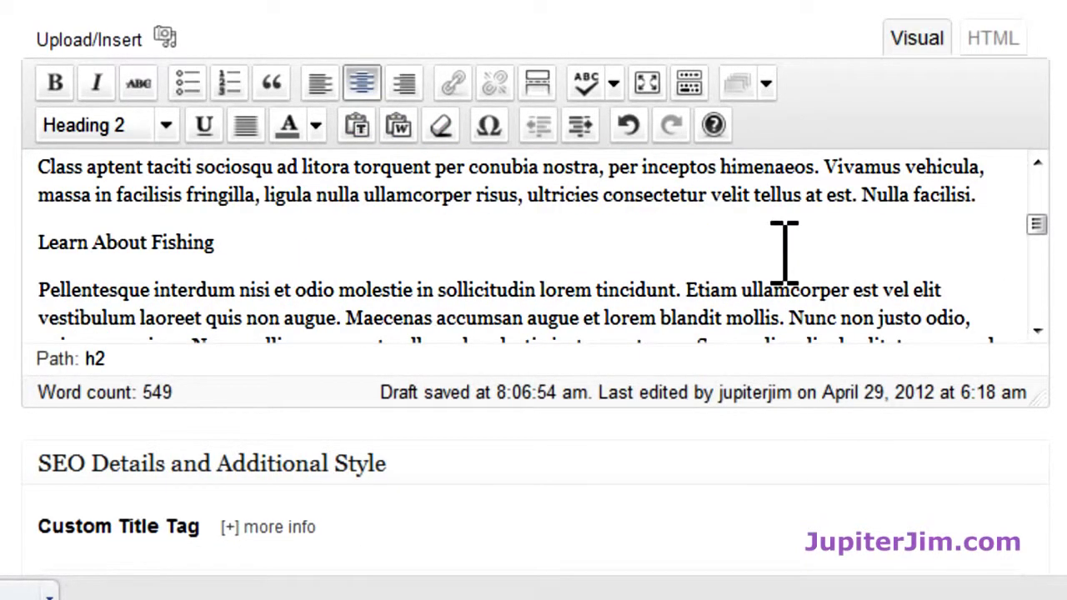
scroll(784, 250, "down", 5)
scroll(769, 265, "down", 3)
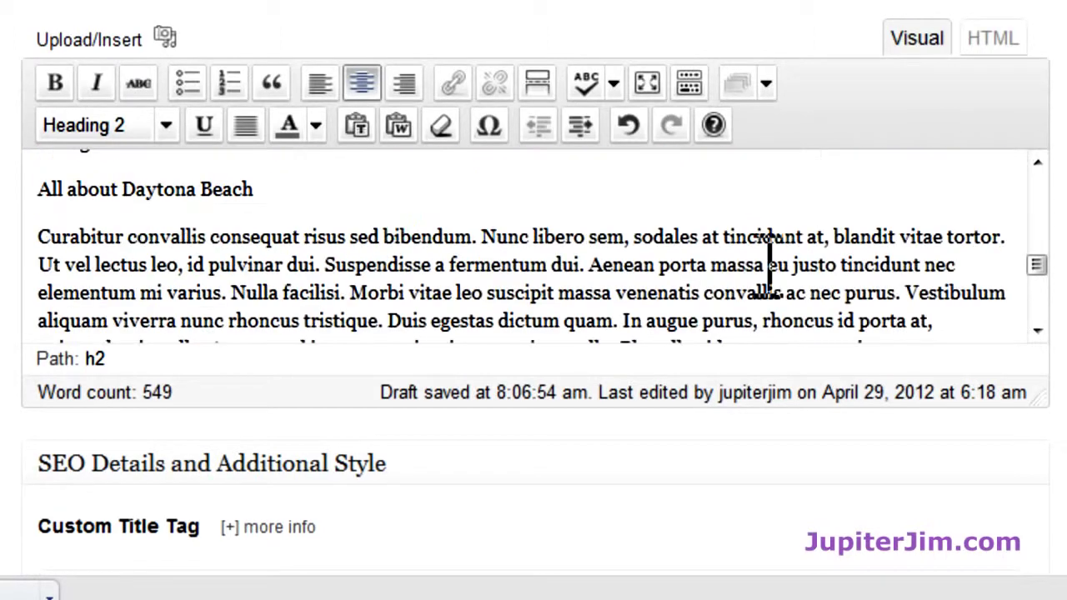
scroll(767, 250, "up", 3)
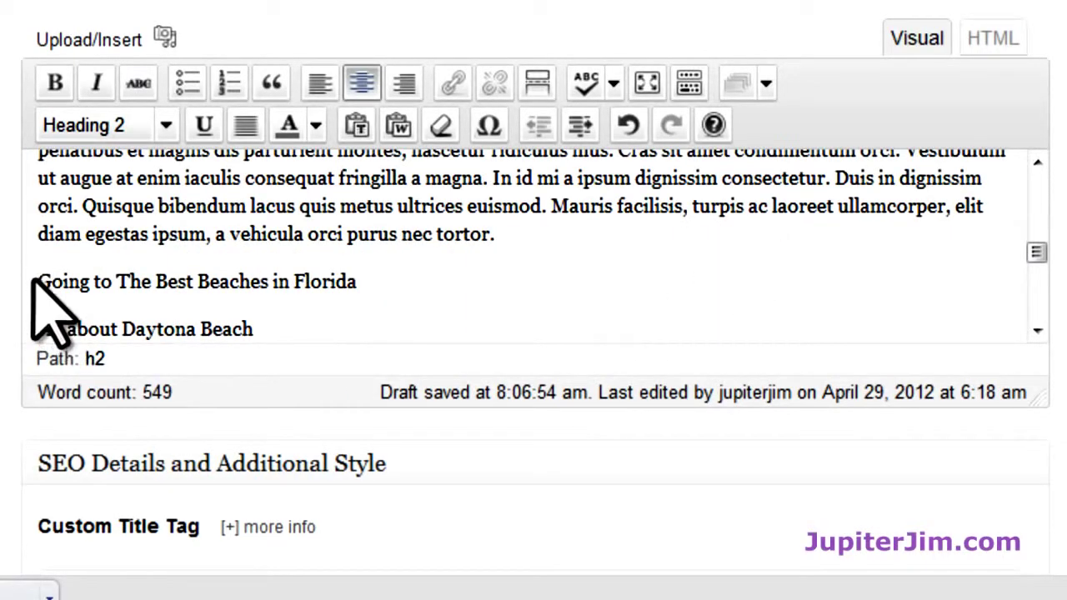
left_click_drag(39, 281, 340, 282)
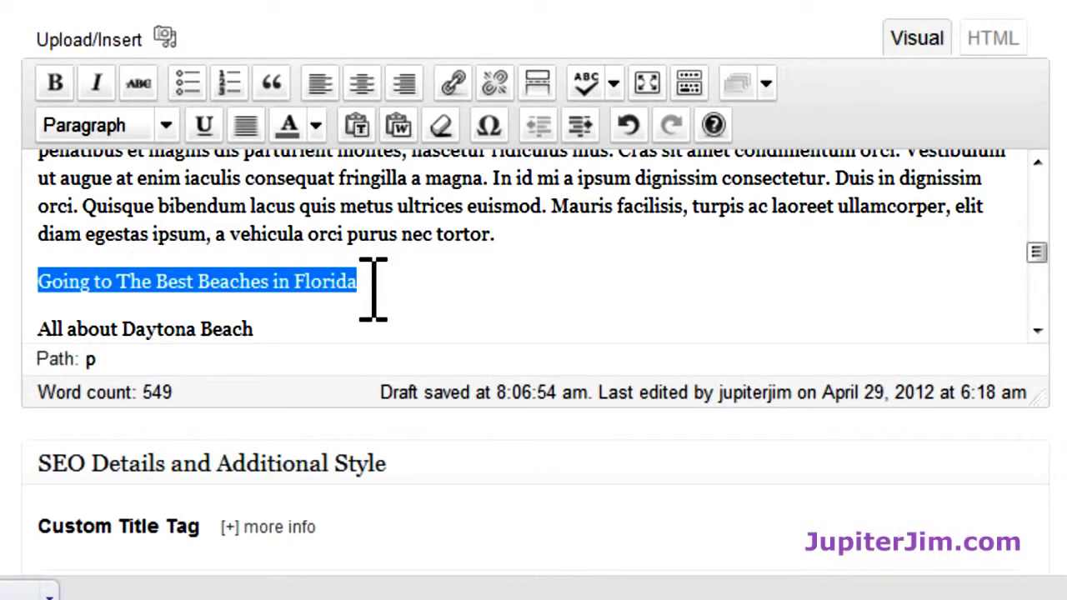
left_click(166, 125)
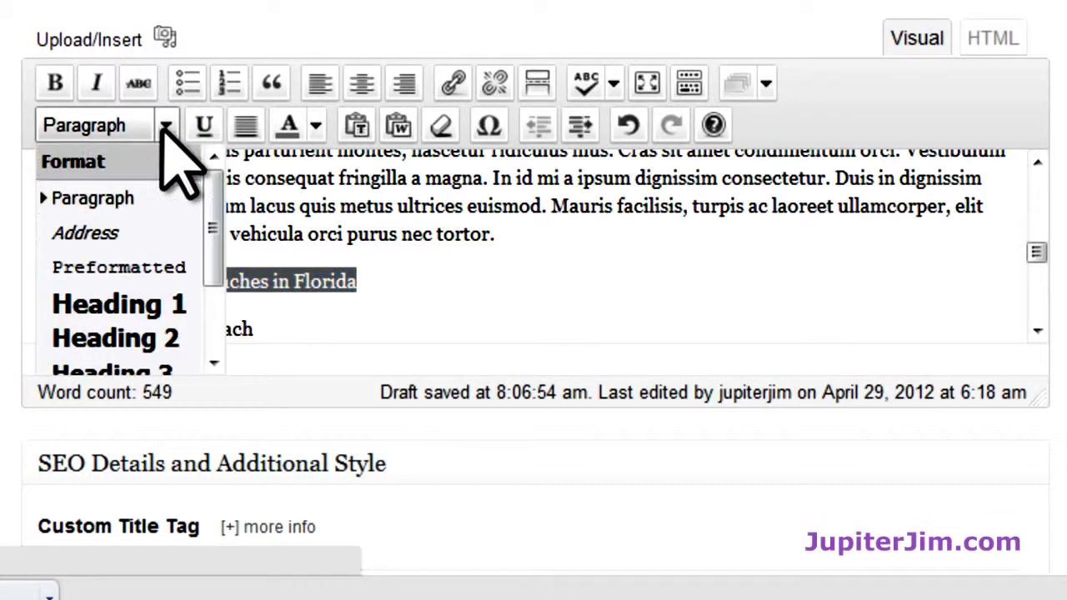
left_click(167, 342)
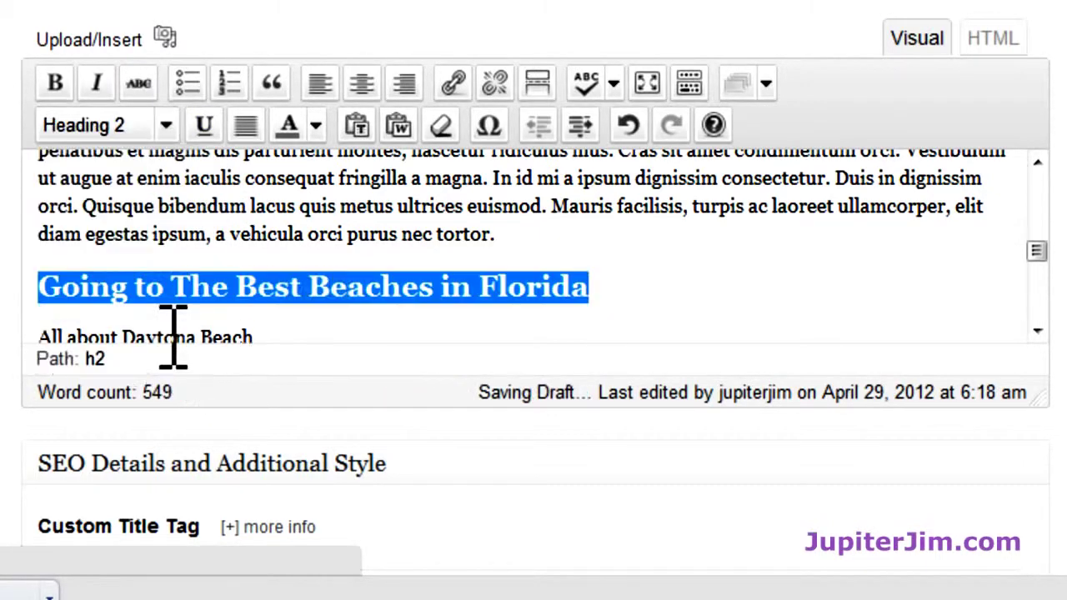
left_click(360, 84)
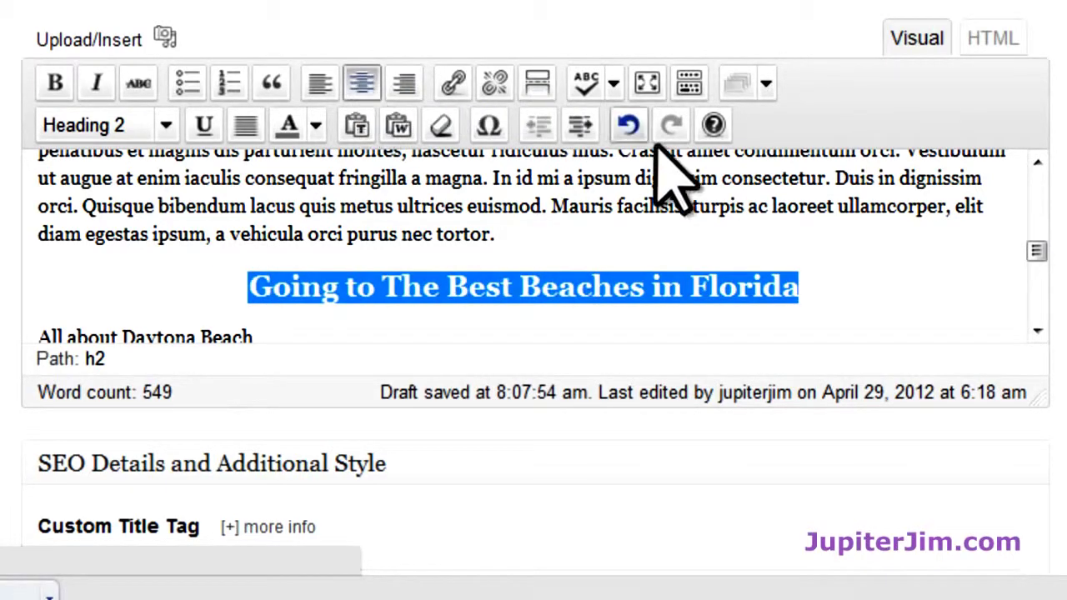
left_click(904, 248)
scroll(904, 248, "down", 3)
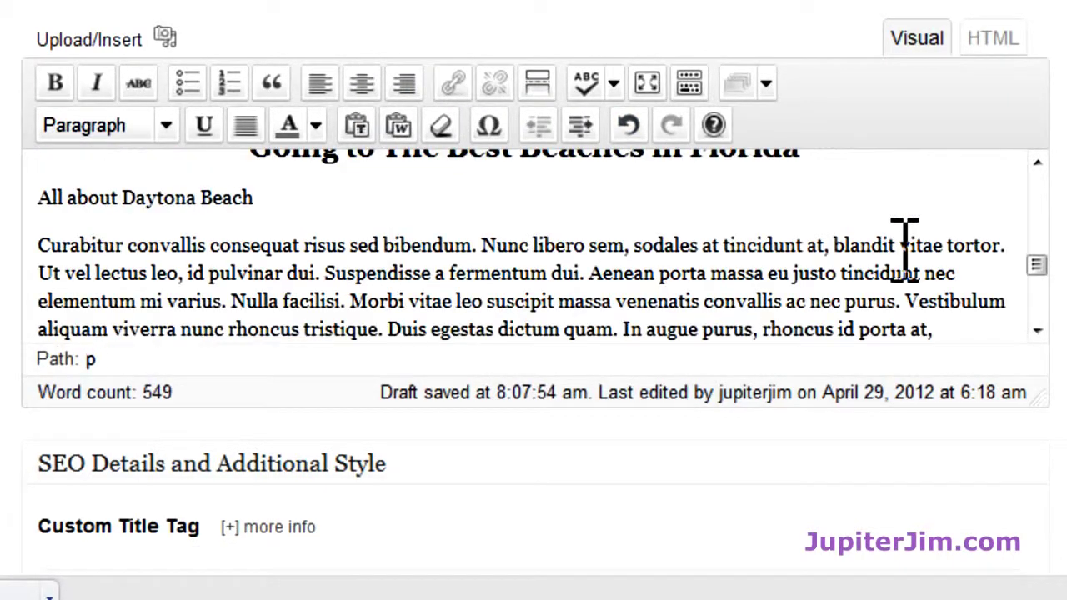
Step: Make 'All about Daytona Beach' a left-aligned Heading 3, undoing an accidental centring
left_click_drag(269, 198, 35, 197)
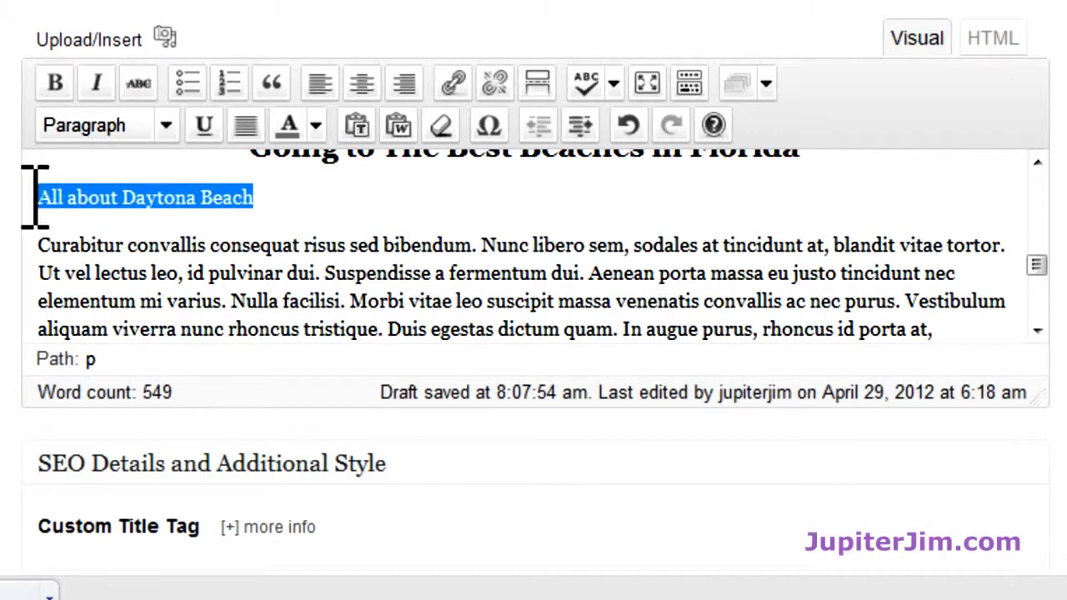
left_click(164, 127)
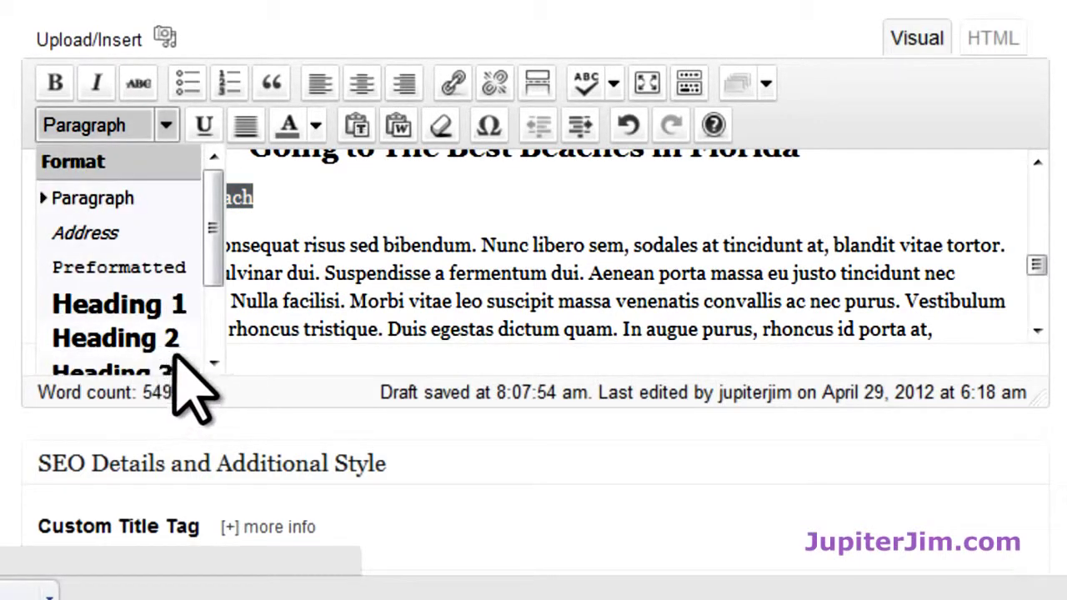
left_click(214, 363)
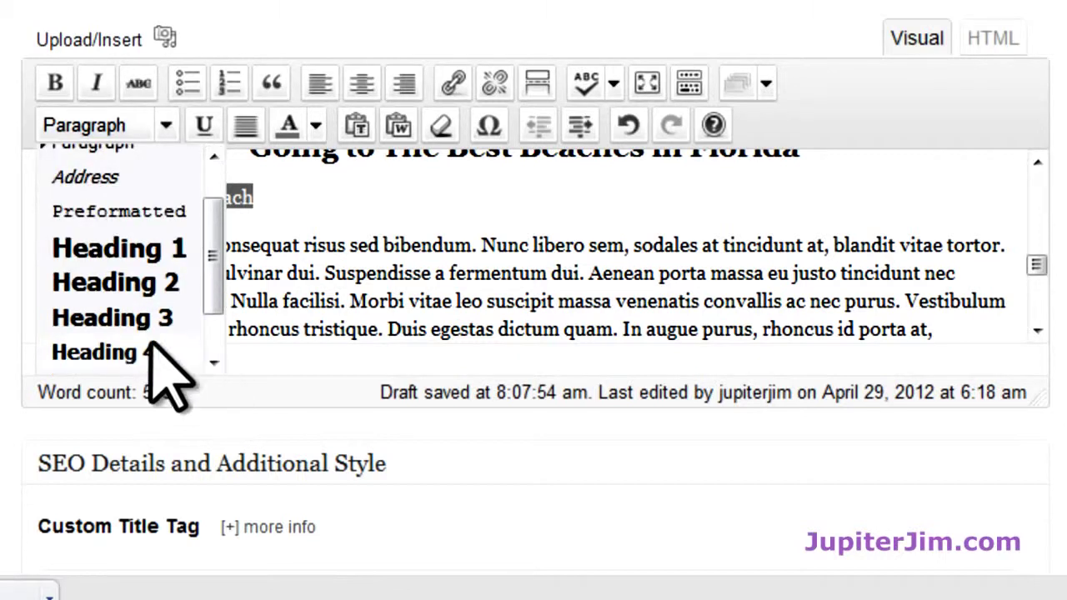
left_click(108, 317)
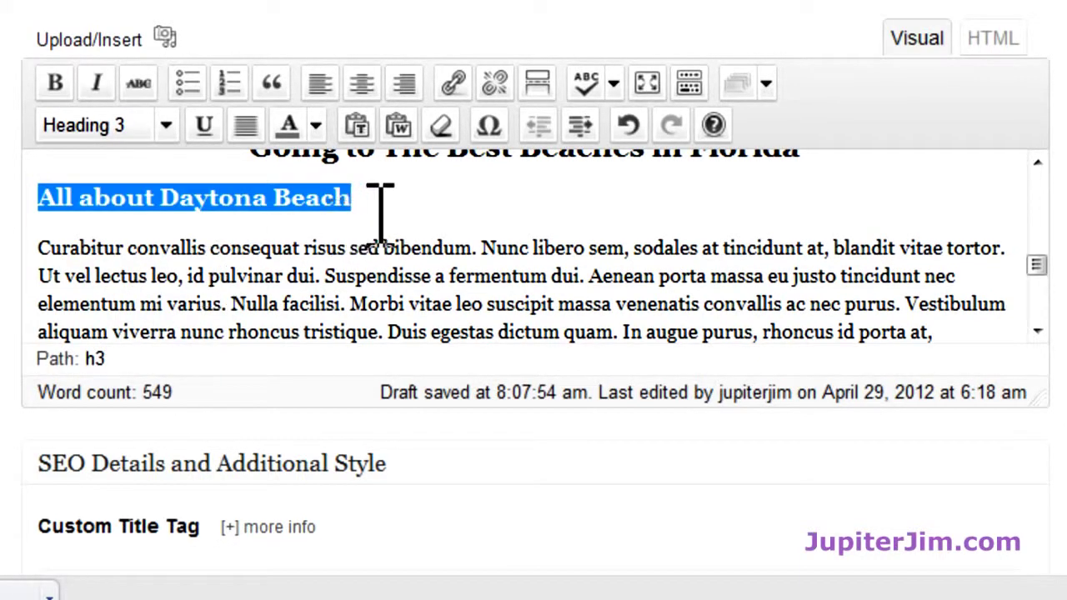
left_click(363, 85)
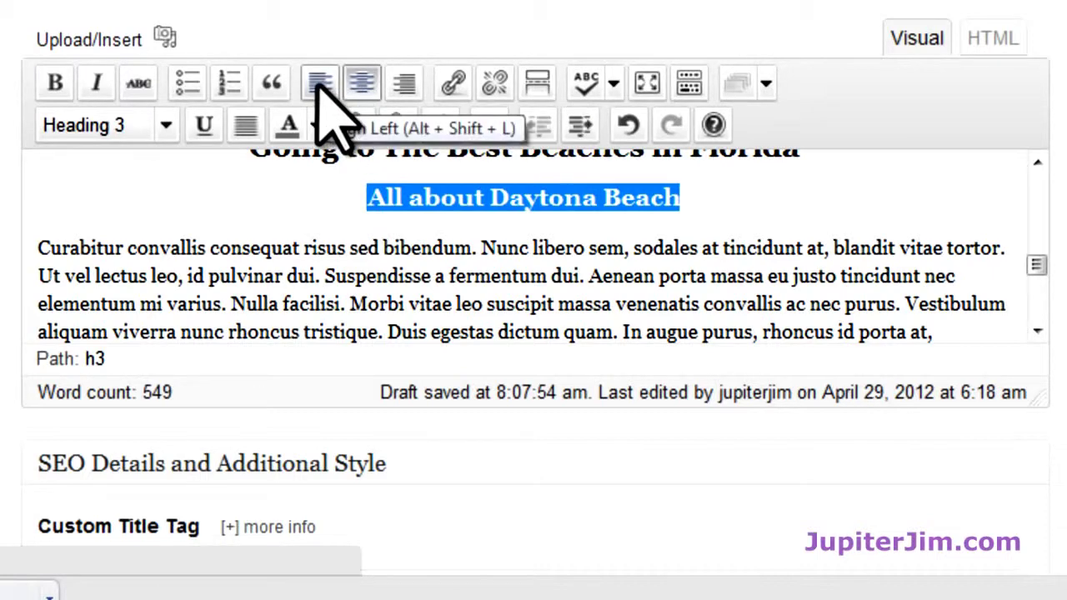
left_click(320, 85)
left_click(517, 215)
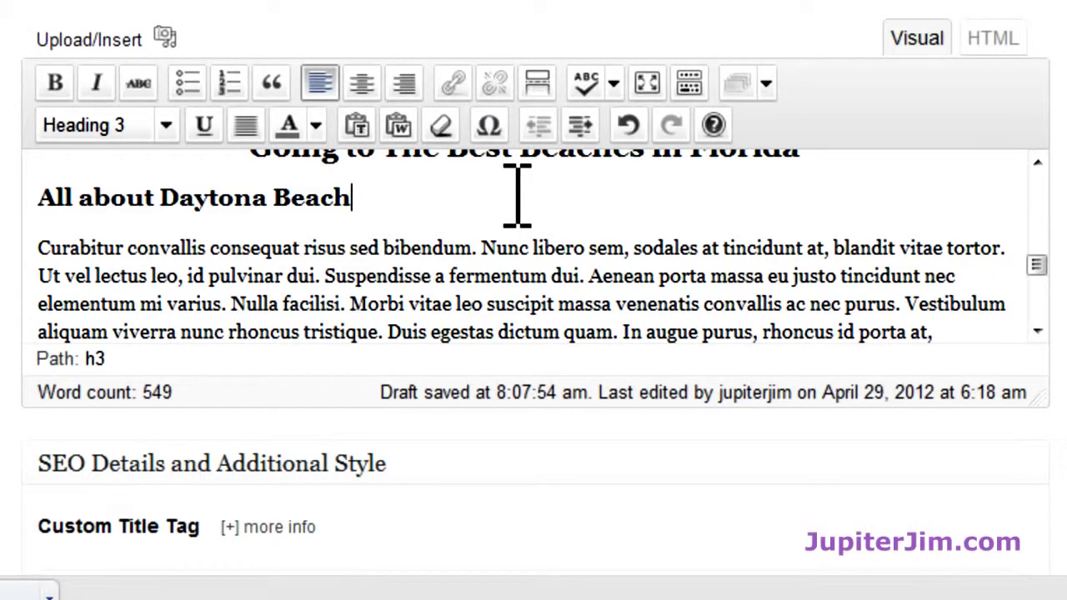
scroll(519, 217, "down", 3)
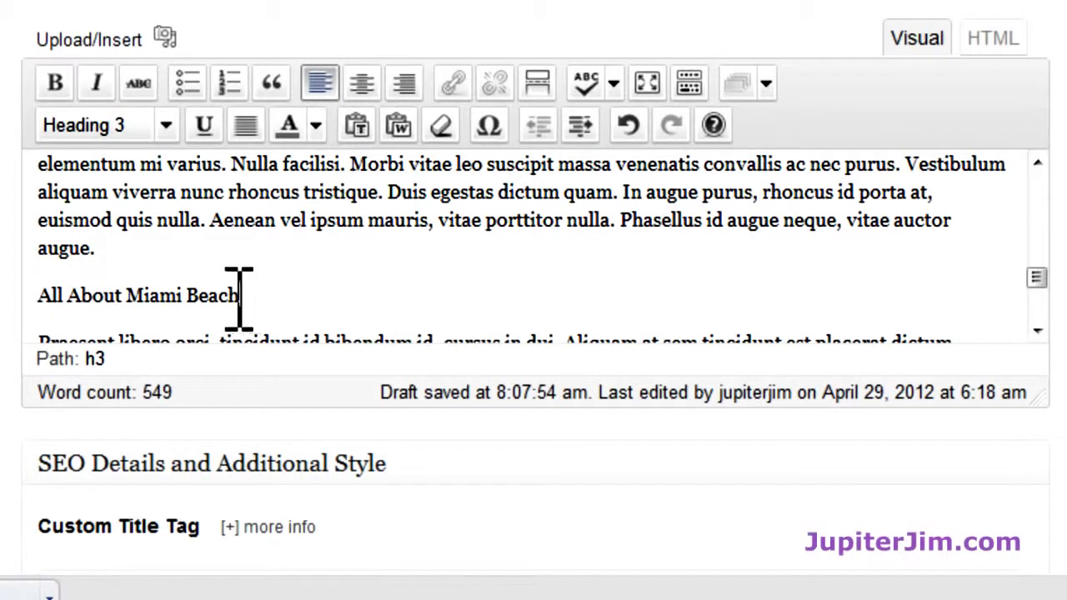
Step: Format 'All About Miami Beach' as Heading 3
left_click_drag(240, 296, 65, 296)
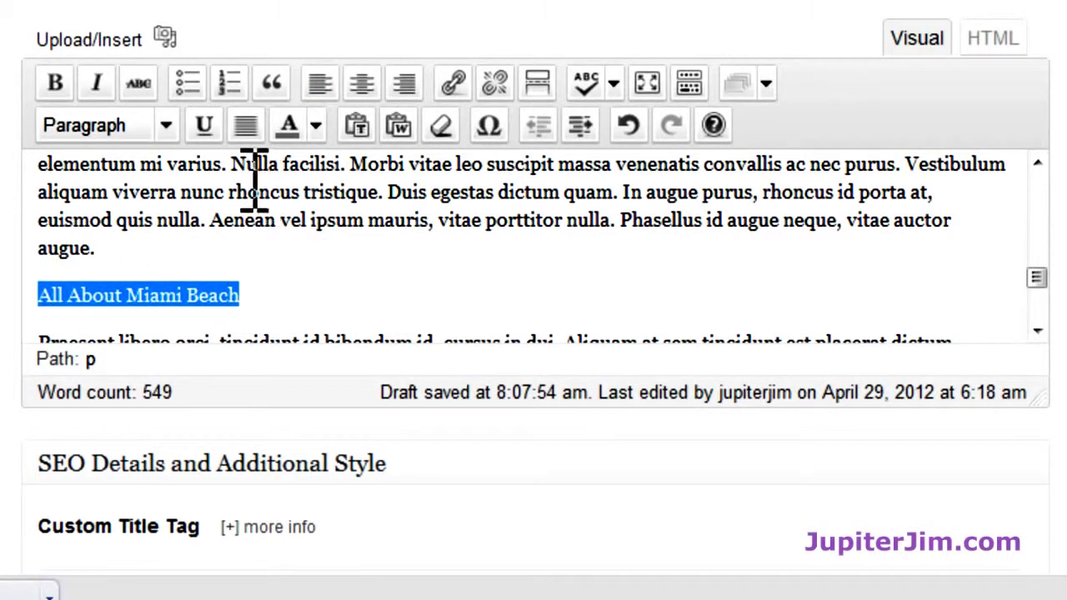
left_click(164, 127)
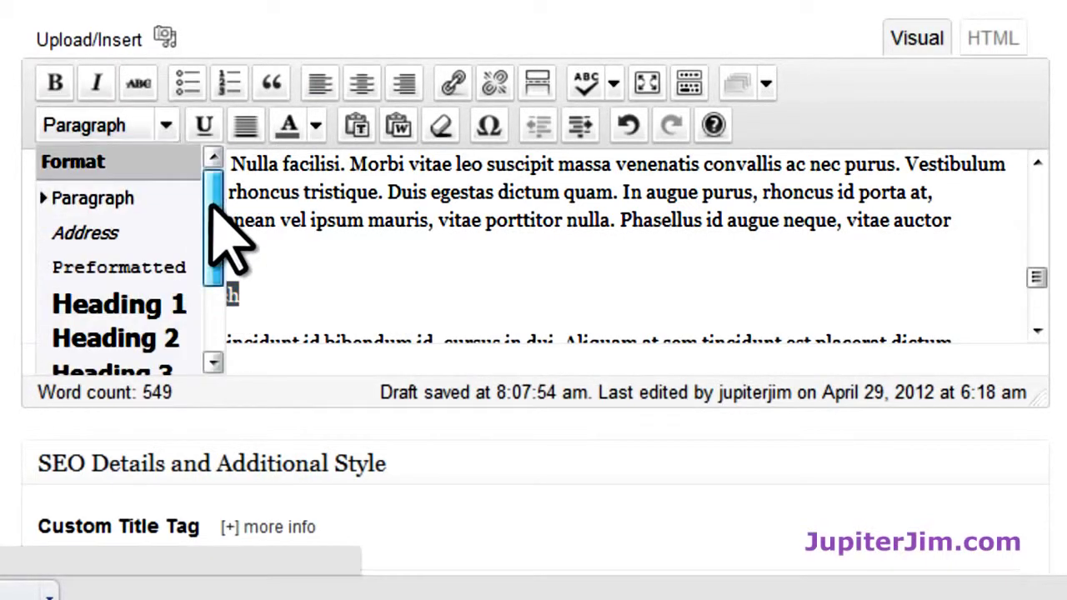
left_click_drag(211, 205, 222, 238)
left_click(200, 305)
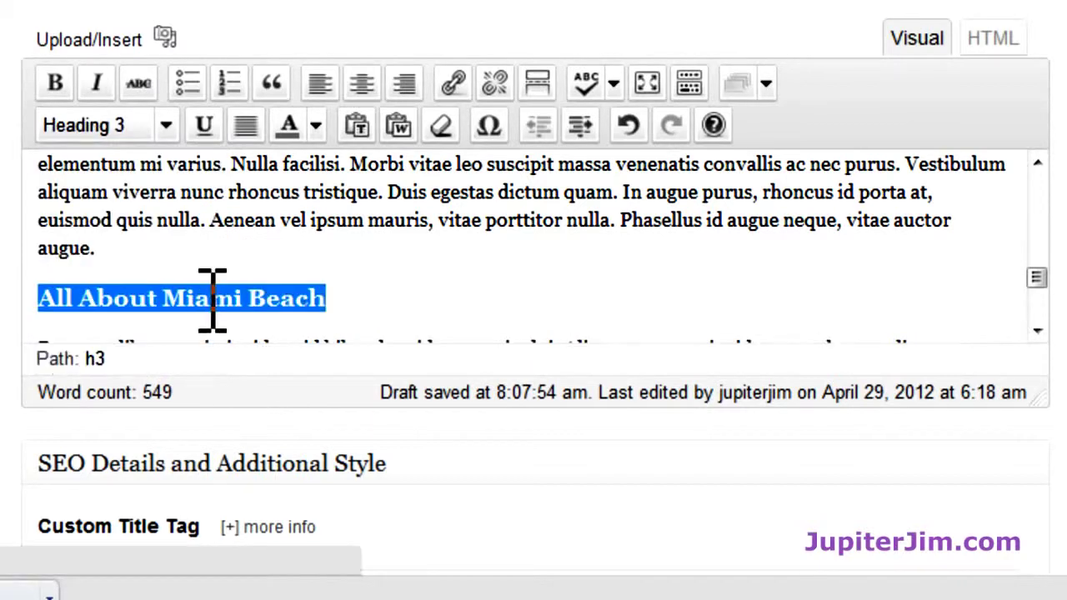
left_click(386, 286)
scroll(391, 287, "down", 3)
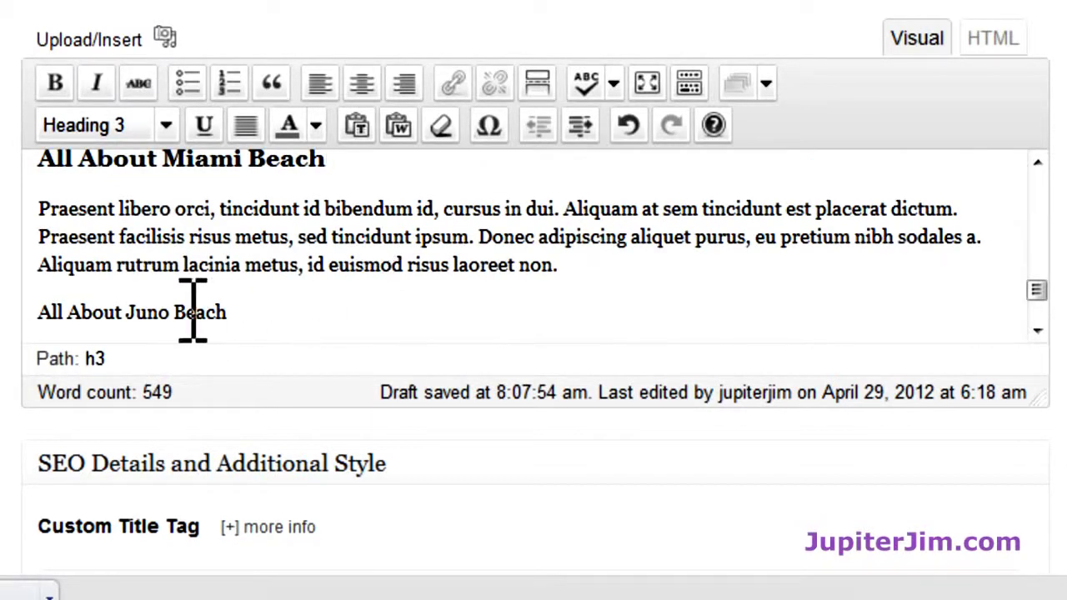
Step: Format 'All About Juno Beach' as Heading 3
left_click_drag(232, 312, 19, 307)
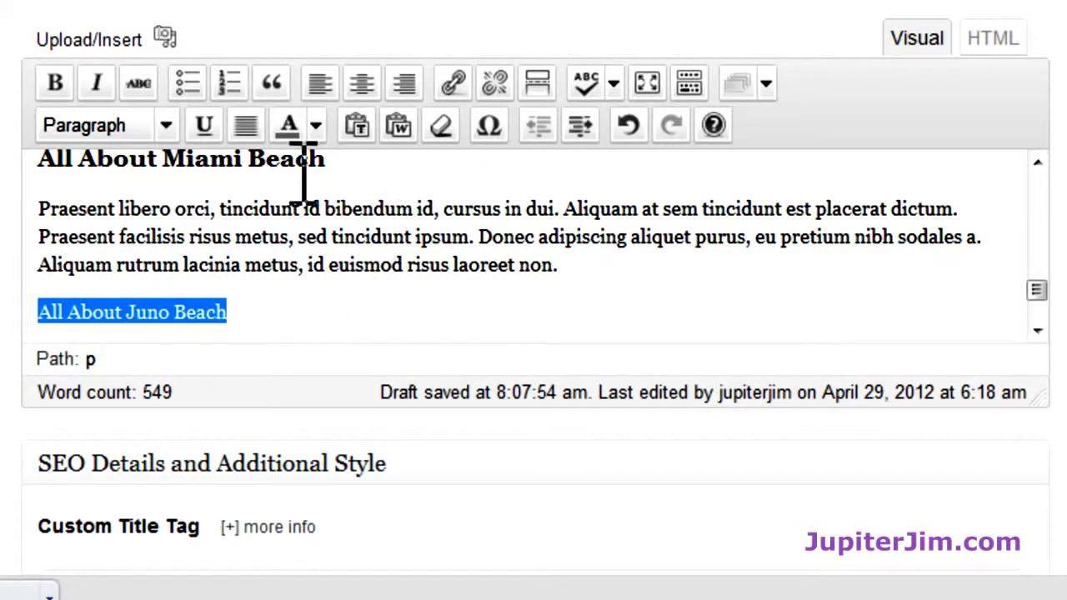
left_click(167, 136)
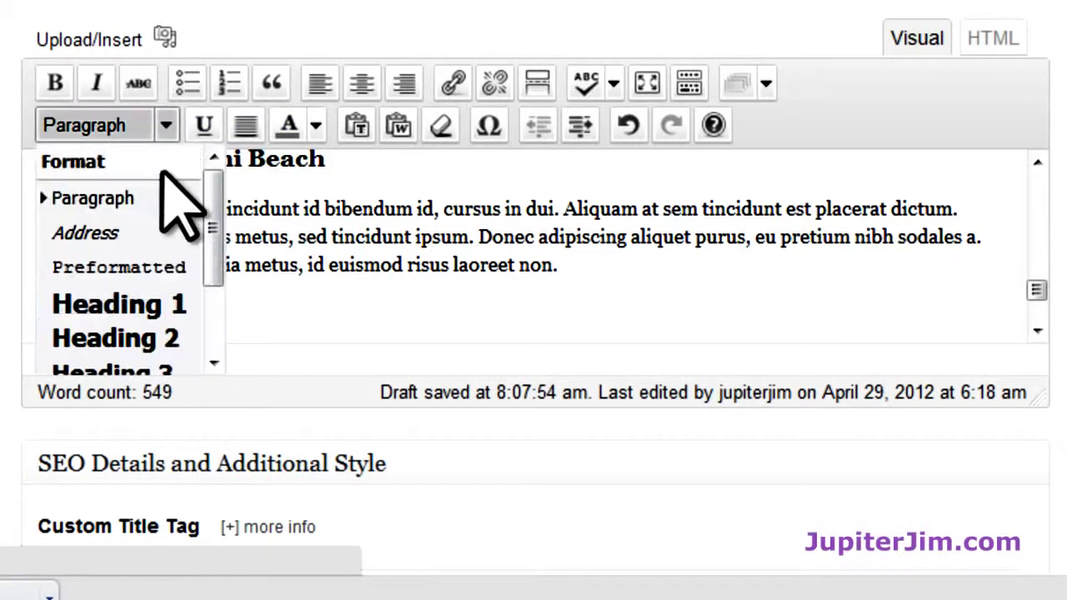
scroll(212, 355, "down", 3)
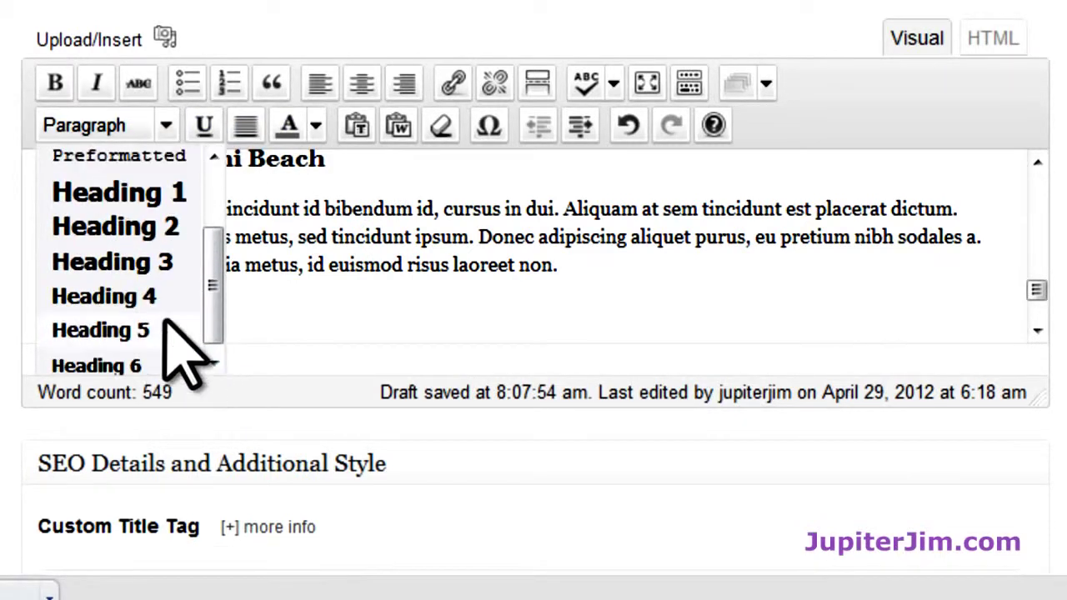
left_click(136, 265)
left_click(359, 309)
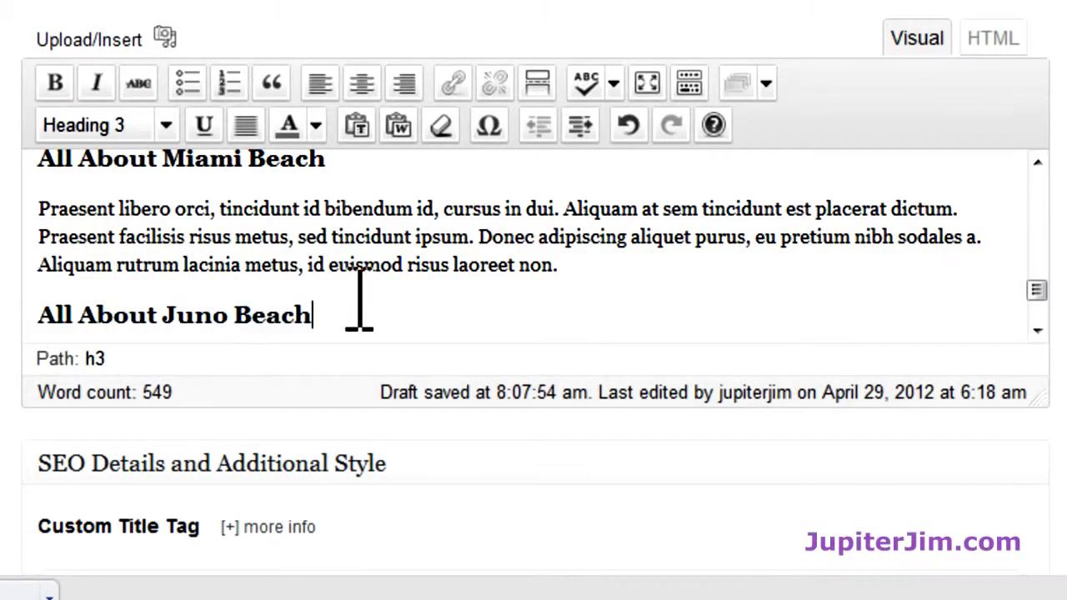
scroll(494, 272, "down", 2)
scroll(435, 333, "down", 3)
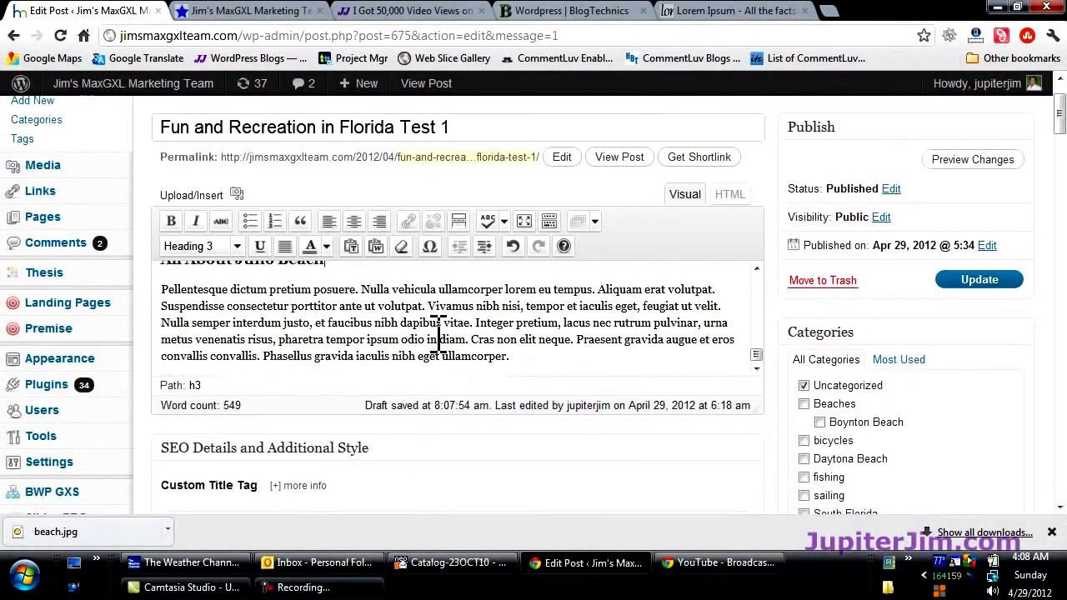